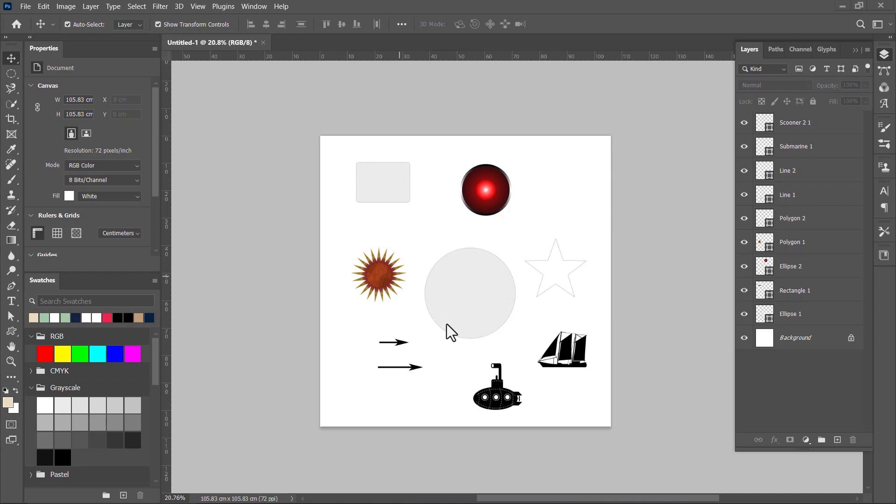
Draw an ellipse near the sun shape using the Ellipse tool's Computer Eye preset
click(11, 331)
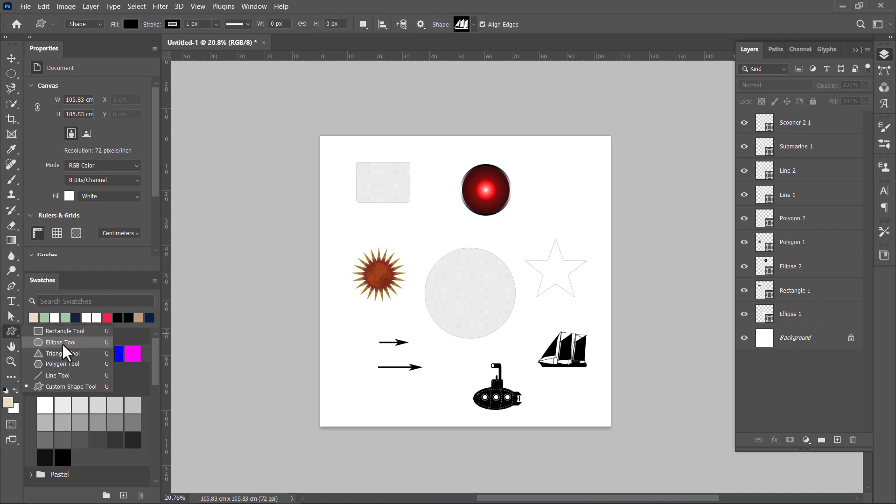
click(53, 25)
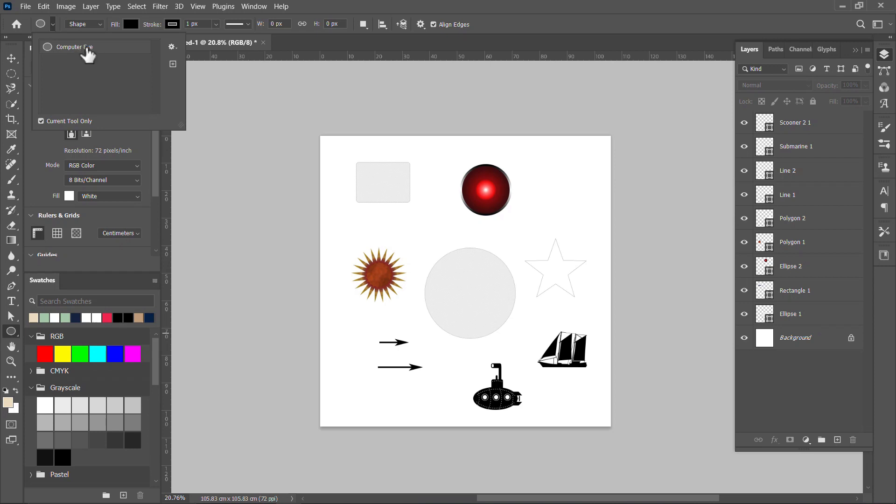
click(87, 48)
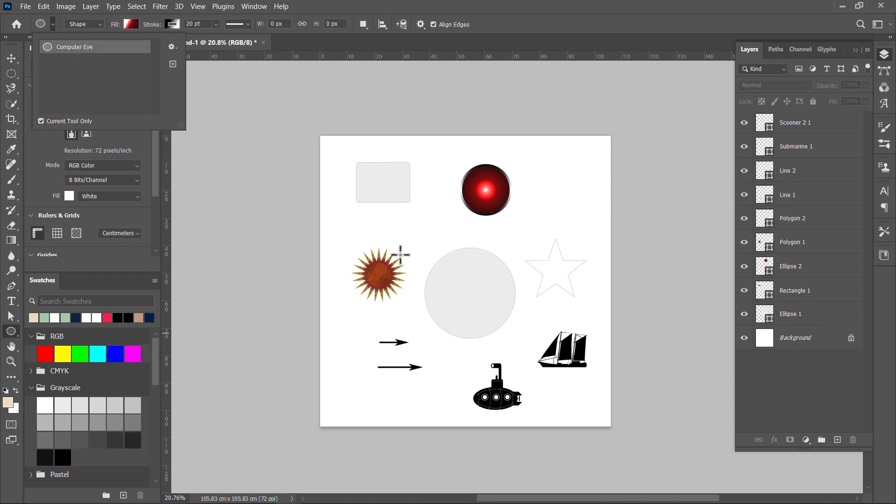
drag(387, 222, 456, 271)
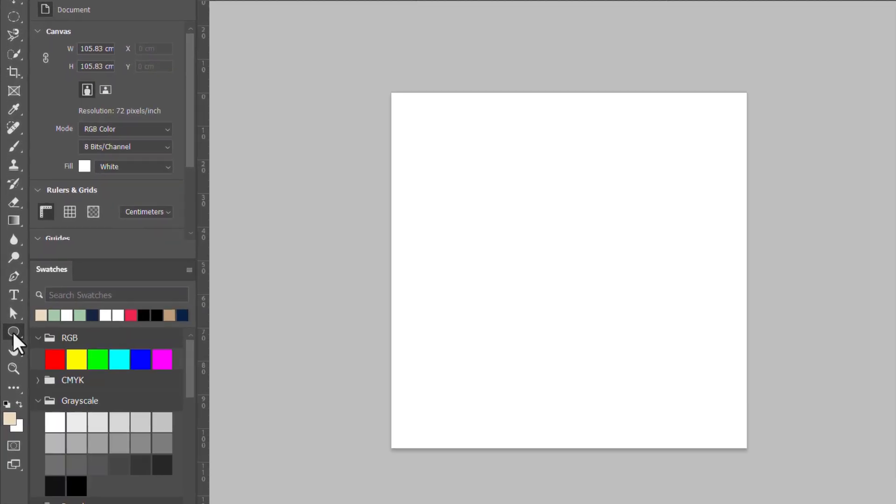
Draw a tall rectangle on the blank canvas with the Rectangle tool's Stamp Edge preset and inspect its edge
right_click(11, 332)
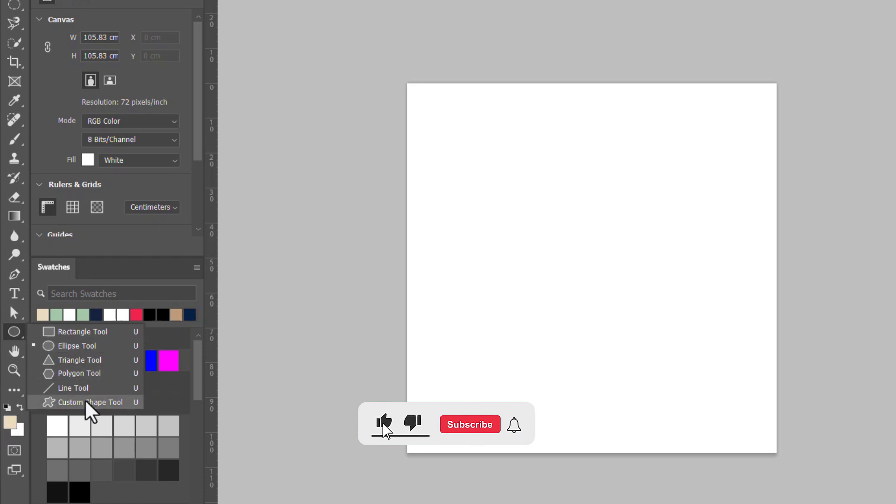
click(82, 332)
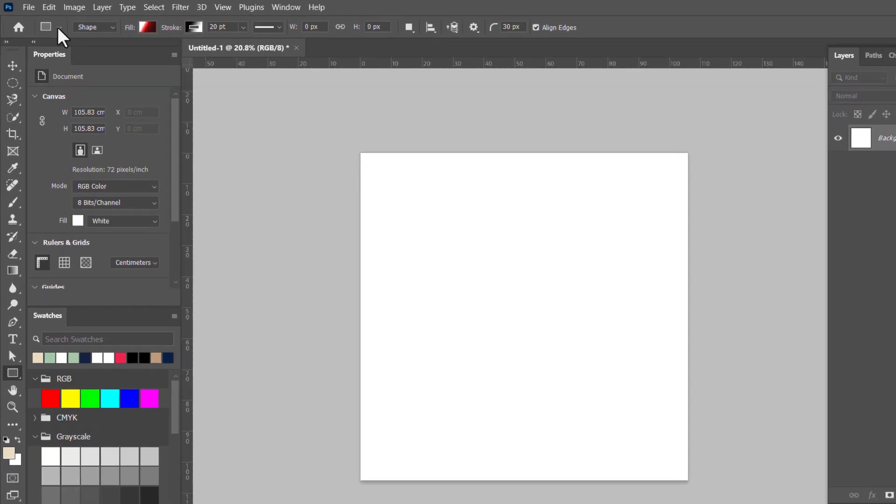
click(53, 24)
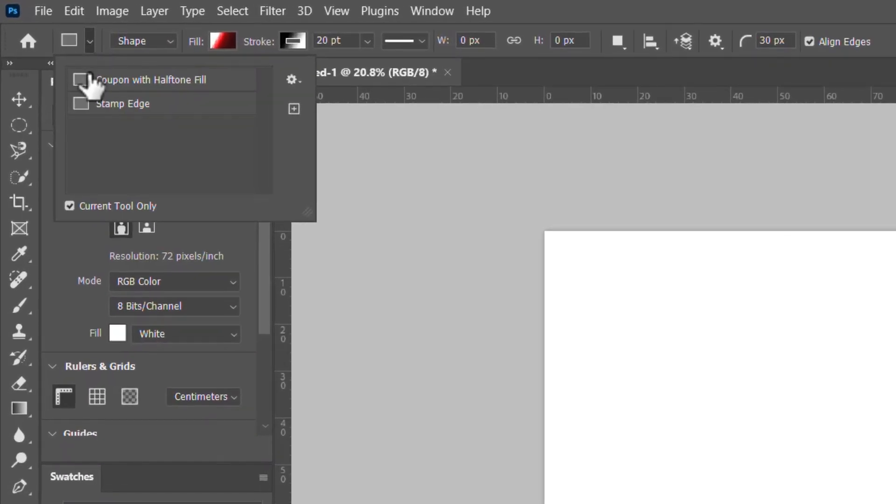
click(133, 111)
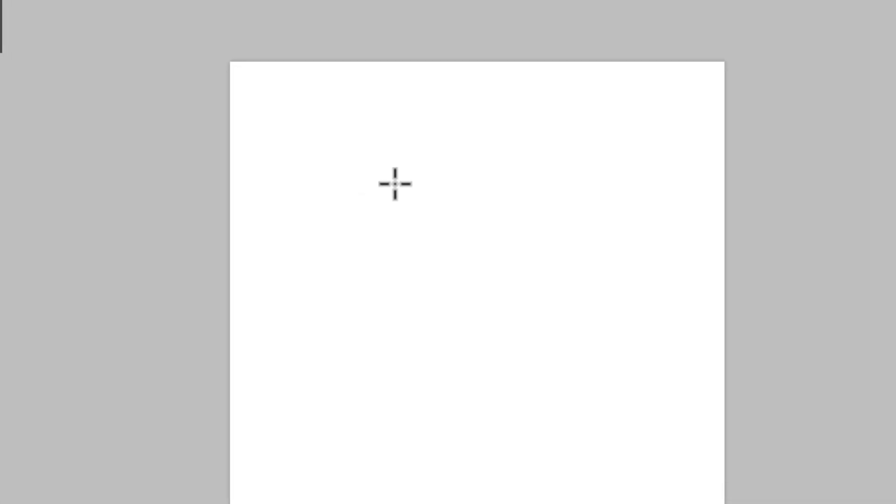
drag(394, 184, 644, 460)
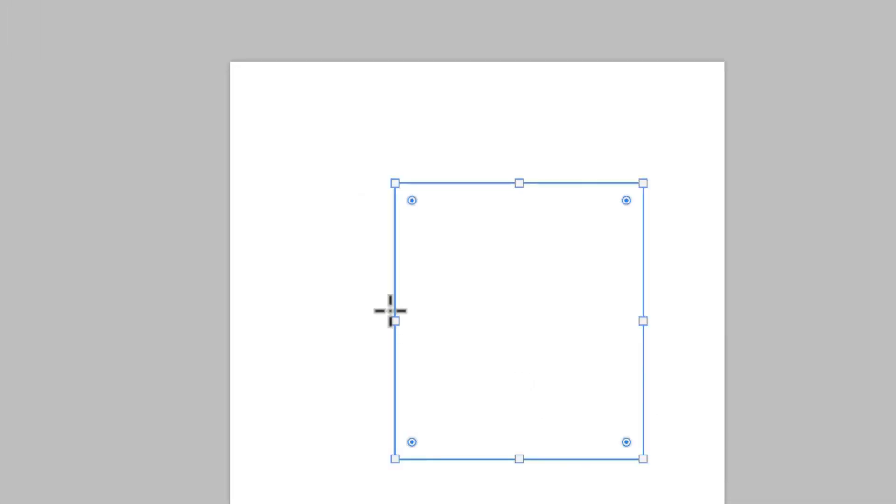
click(365, 260)
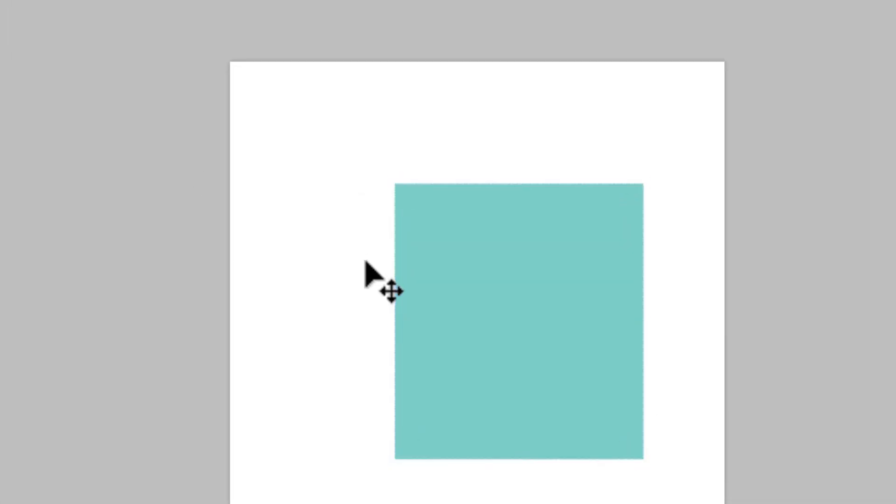
scroll(420, 280, up, 5)
scroll(360, 322, up, 3)
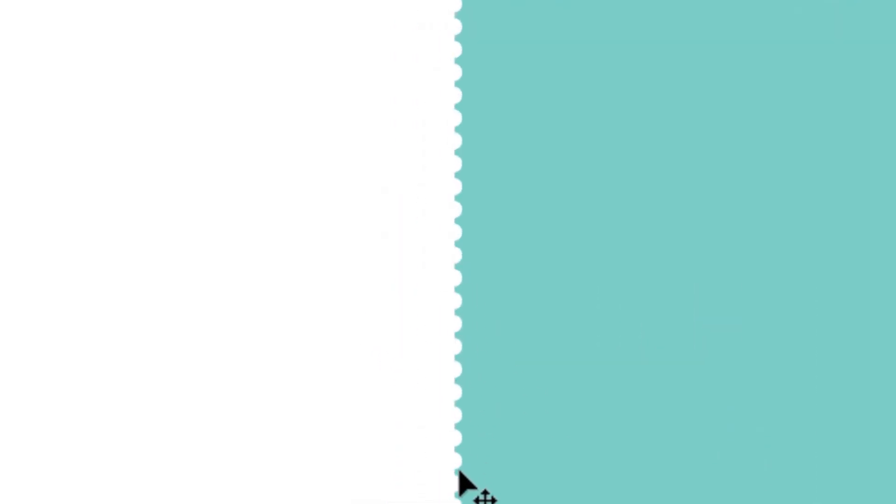
scroll(286, 262, down, 3)
scroll(562, 315, down, 5)
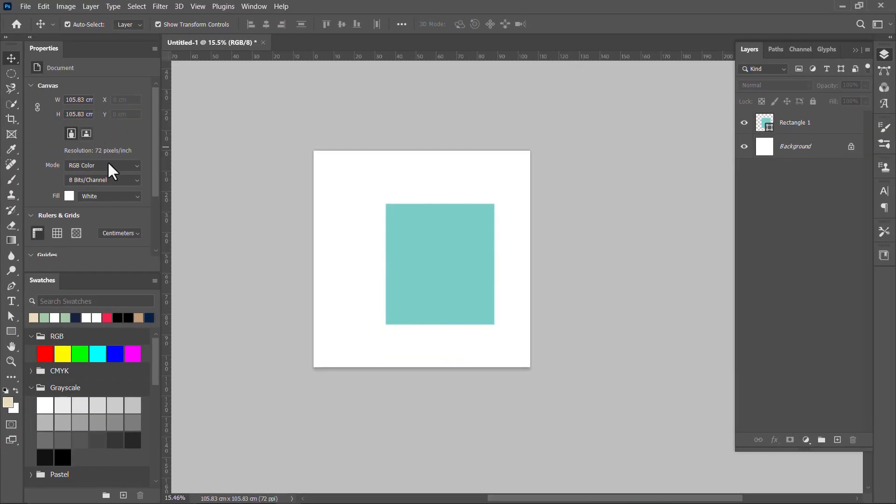
Draw a wide rectangle above the teal stamp shape using the Rectangle tool's Coupon with Halftone Fill preset
click(10, 330)
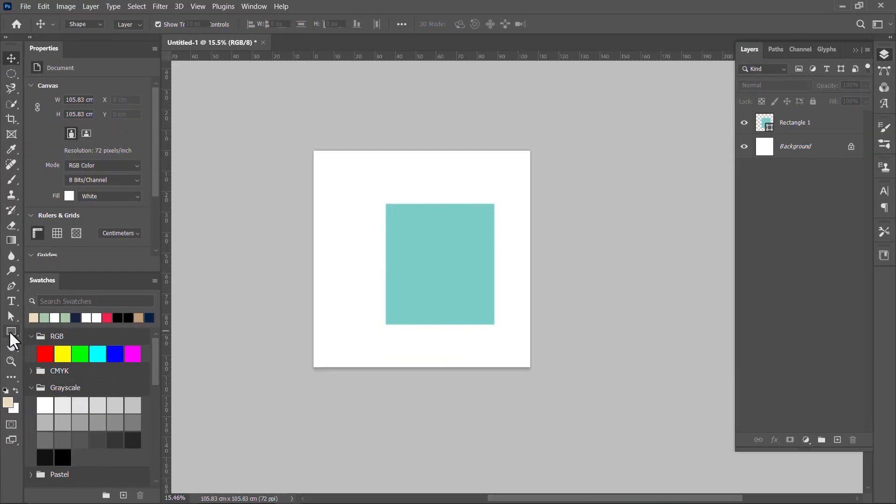
click(53, 24)
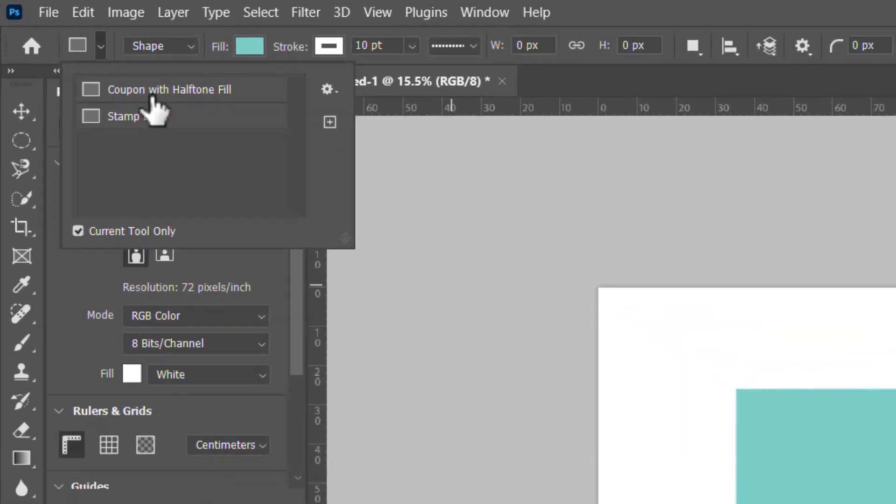
click(81, 50)
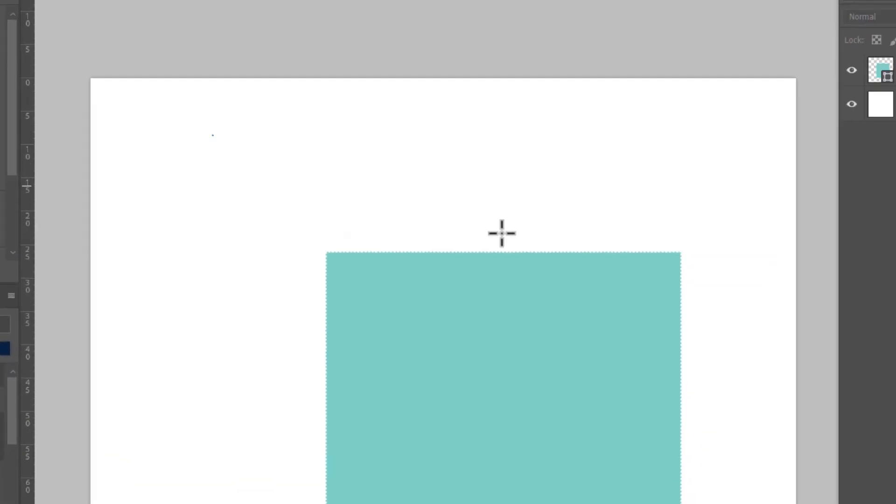
drag(192, 124, 567, 219)
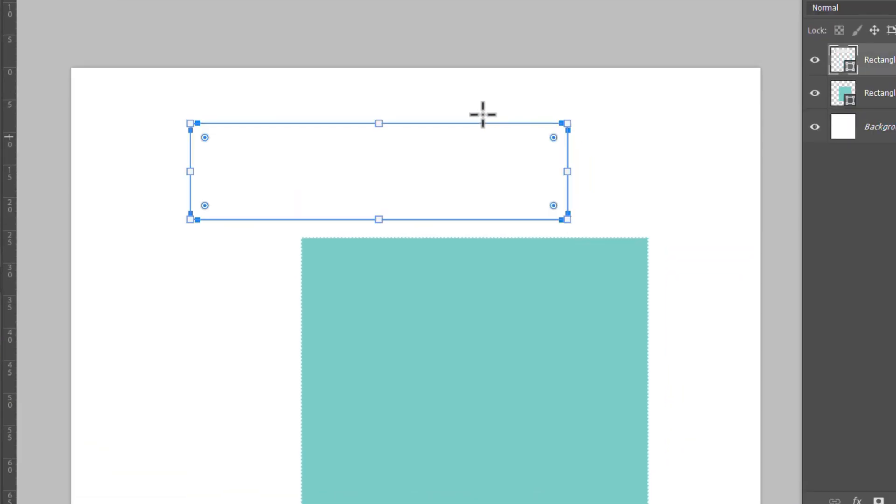
Examine the coupon rectangle's stroke, rounded corner and halftone fill up close with its path outline hidden
scroll(566, 122, up, 5)
scroll(538, 133, up, 2)
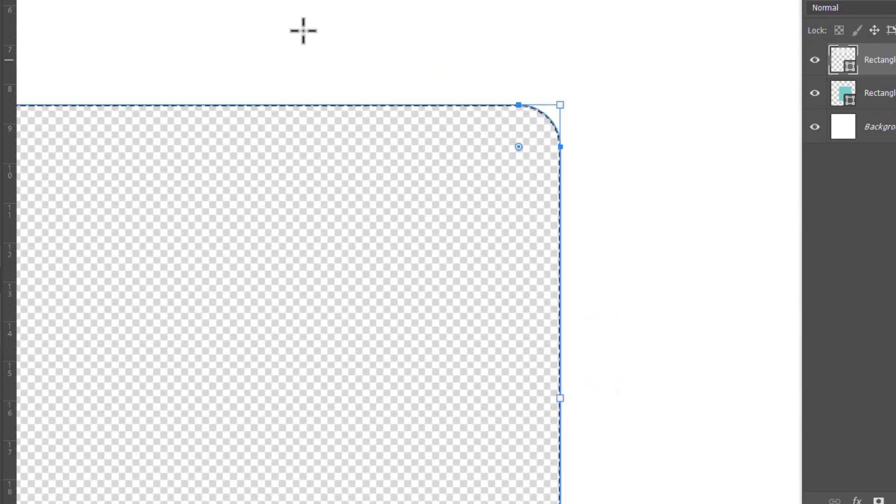
key(v)
scroll(533, 117, up, 3)
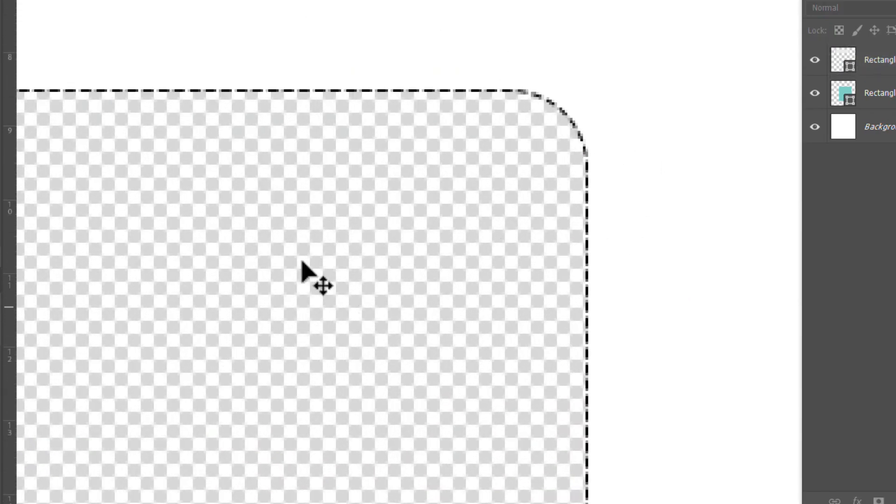
scroll(526, 348, down, 3)
scroll(454, 336, down, 4)
drag(338, 336, 448, 295)
scroll(418, 311, down, 1)
scroll(444, 300, down, 2)
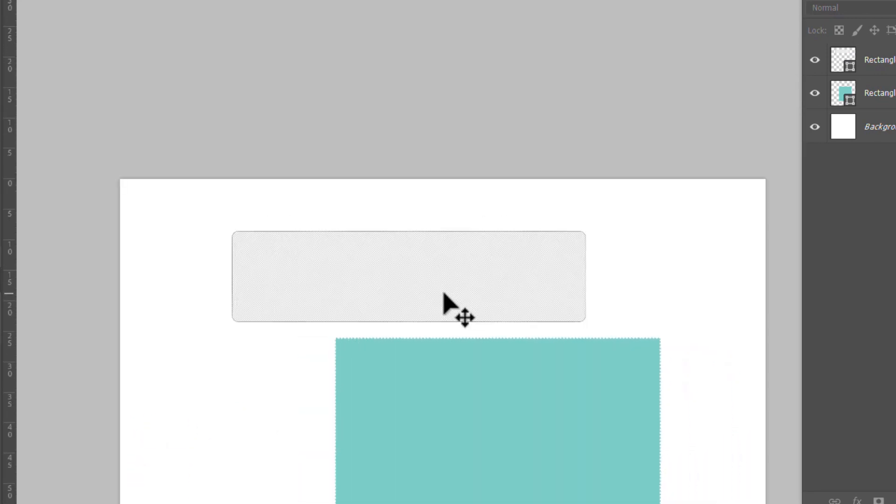
drag(387, 303, 490, 244)
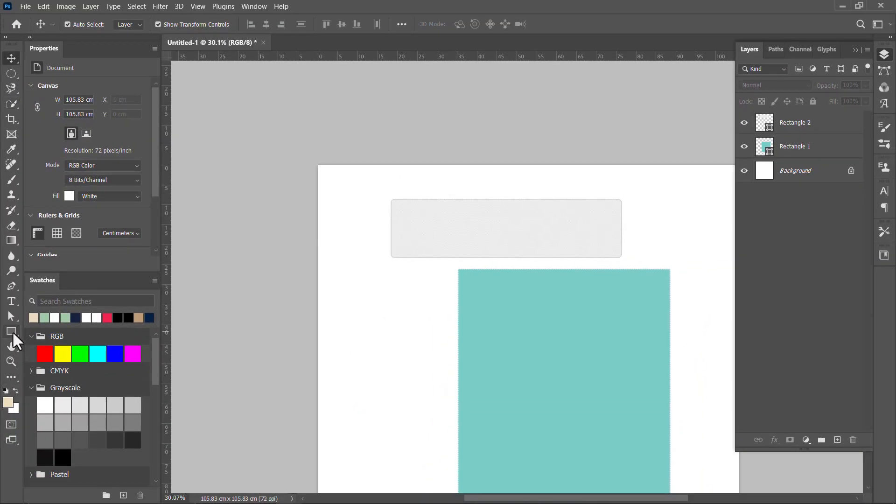
Draw a circle about 22.75 cm wide beside the teal rectangle using the Ellipse tool's Computer Eye preset
click(13, 332)
click(51, 330)
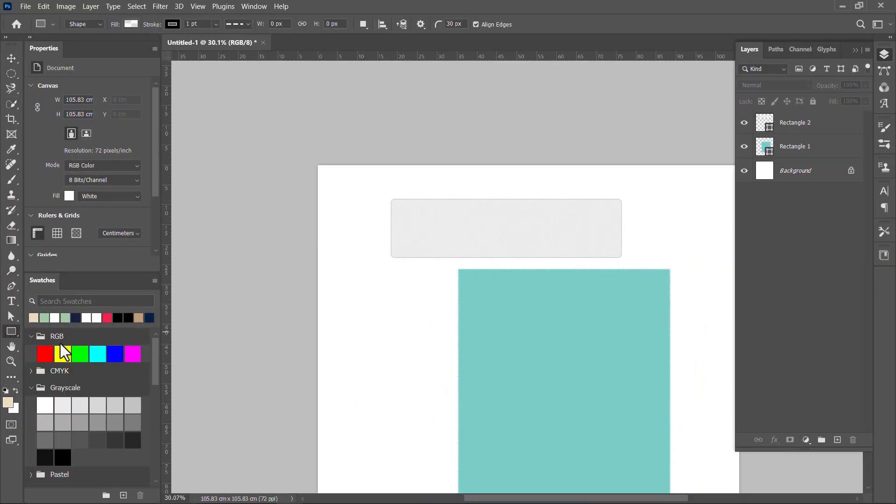
key(shift+u)
click(53, 24)
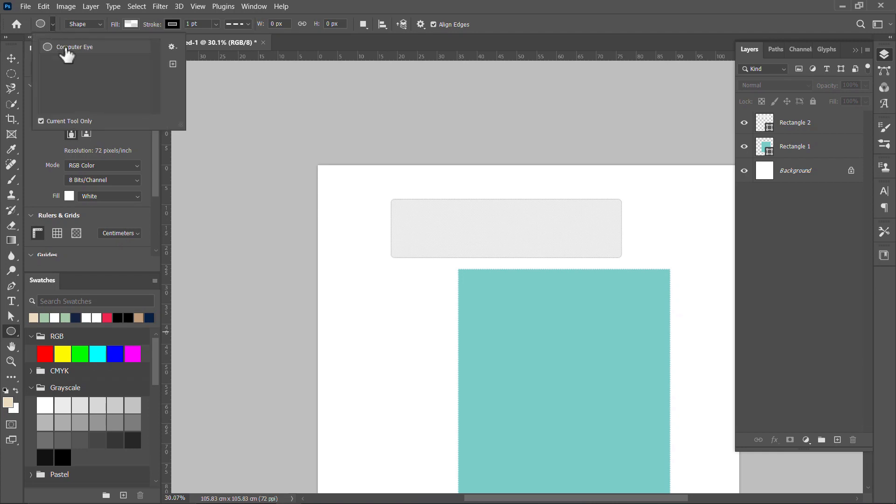
click(84, 48)
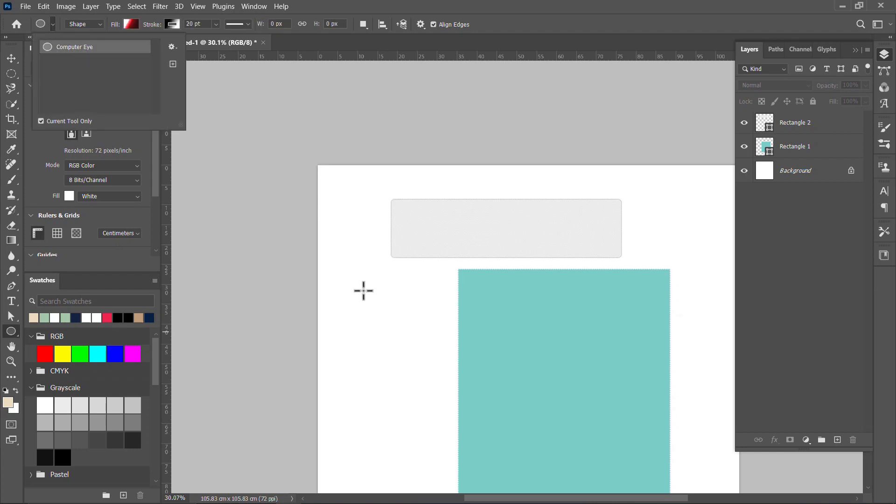
drag(348, 285, 439, 376)
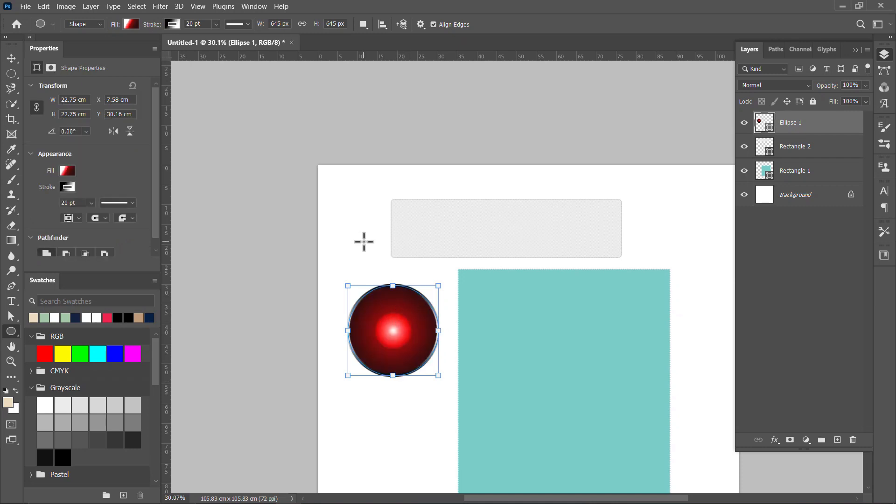
Apply a crop to the canvas with the default crop frame
key(c)
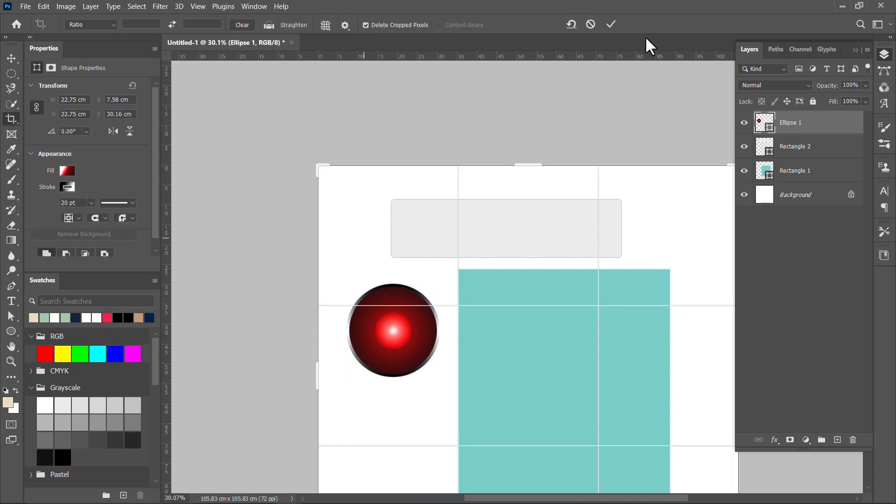
click(612, 25)
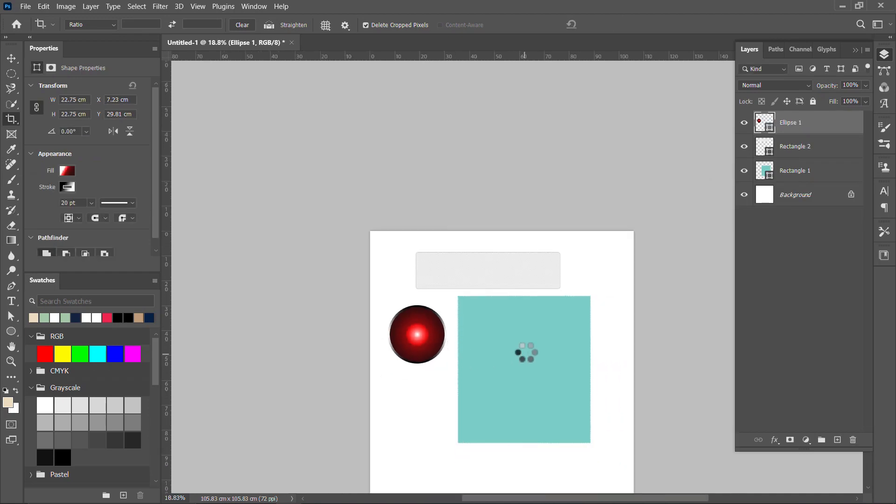
drag(536, 352, 514, 282)
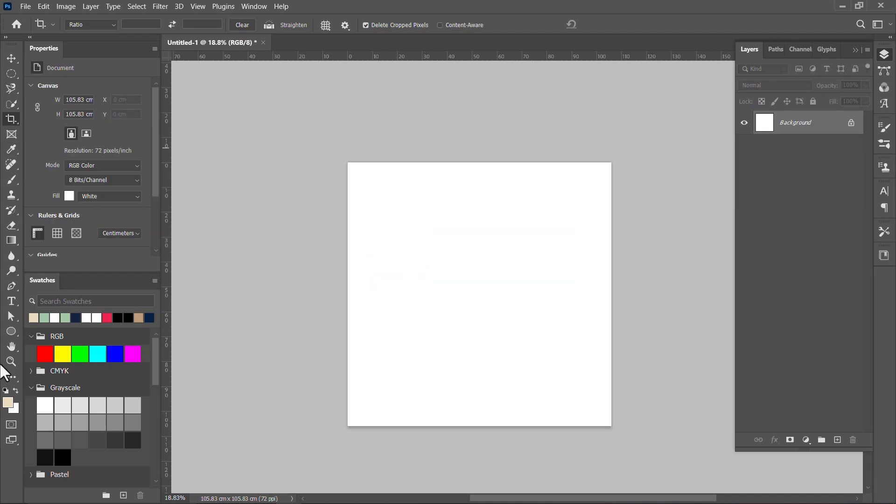
Activate the Rectangle tool and try no fill, a solid color fill and a gradient fill for it
click(12, 332)
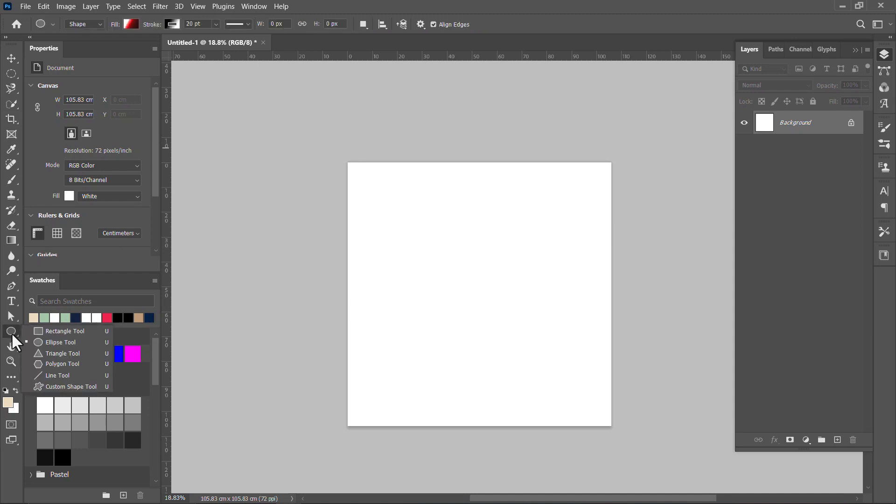
click(101, 331)
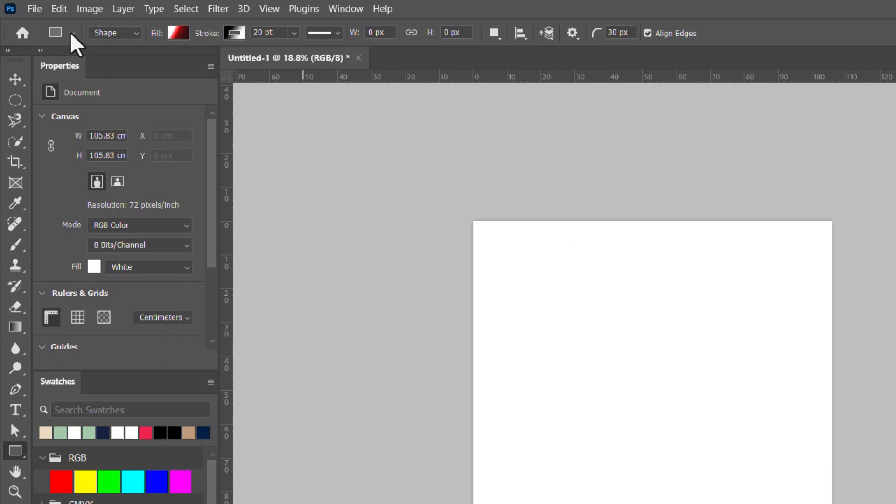
click(178, 33)
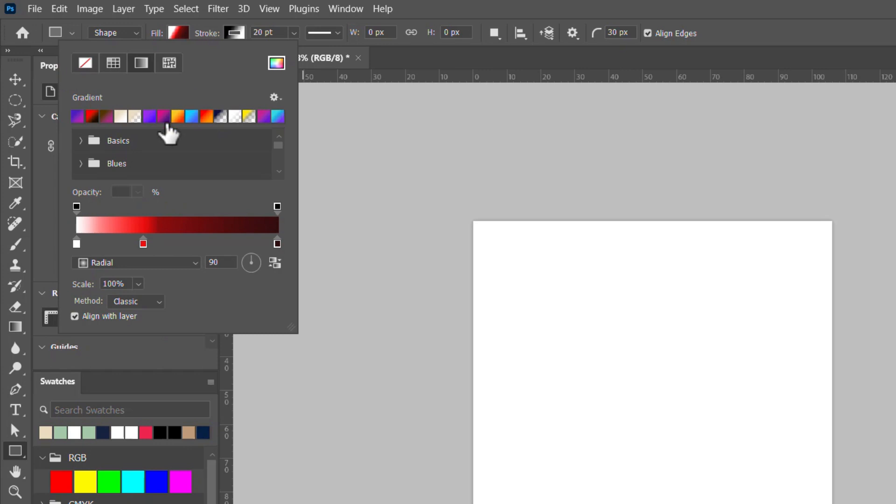
click(85, 63)
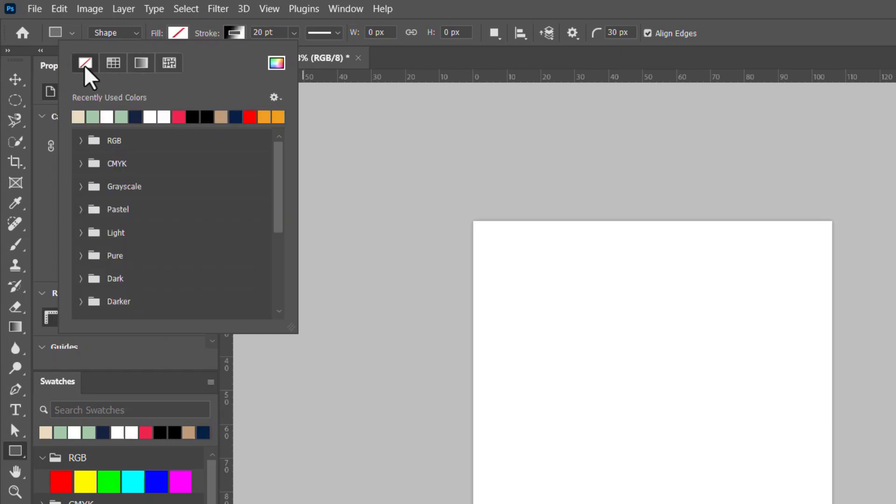
click(112, 64)
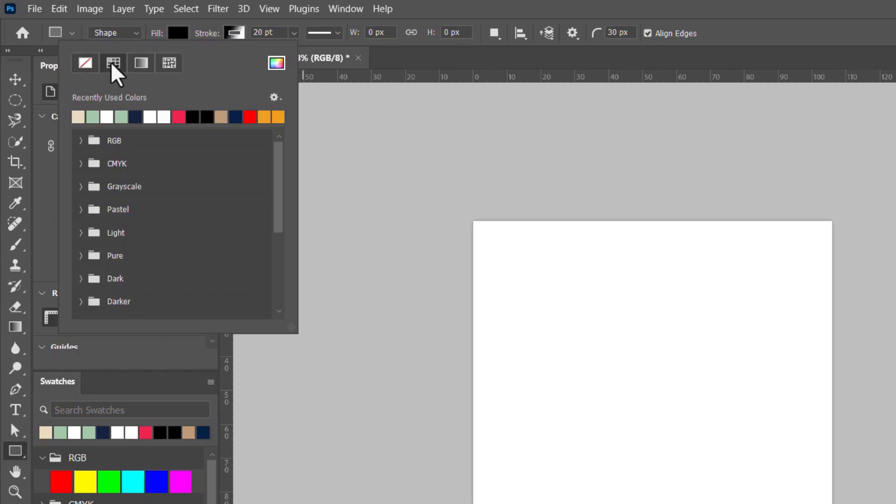
click(142, 68)
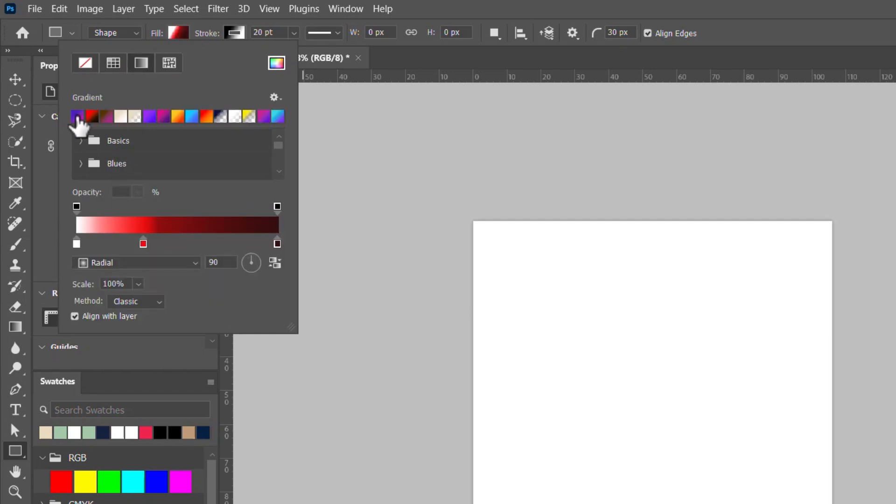
Set the Rectangle tool's fill to the dark green pattern from the Grass group
click(167, 64)
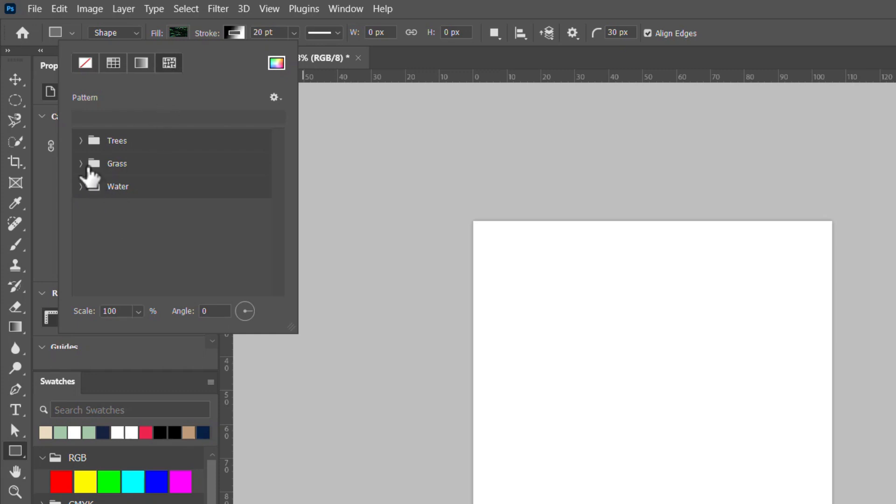
click(81, 165)
click(151, 189)
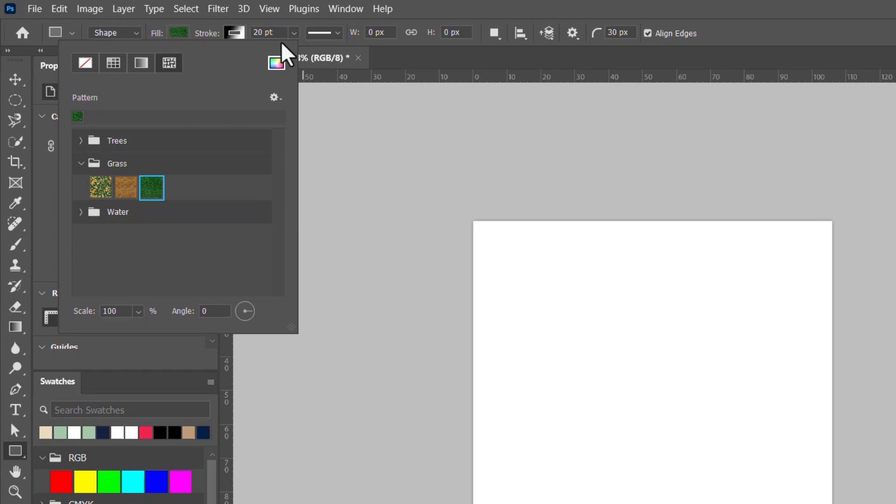
Set the Rectangle tool's stroke to the purple-to-blue gradient and its line type to dashed
click(182, 35)
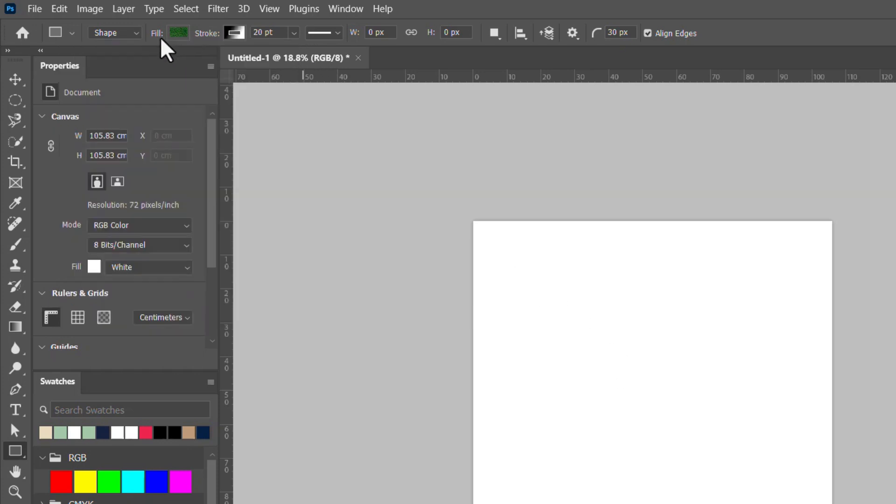
click(234, 33)
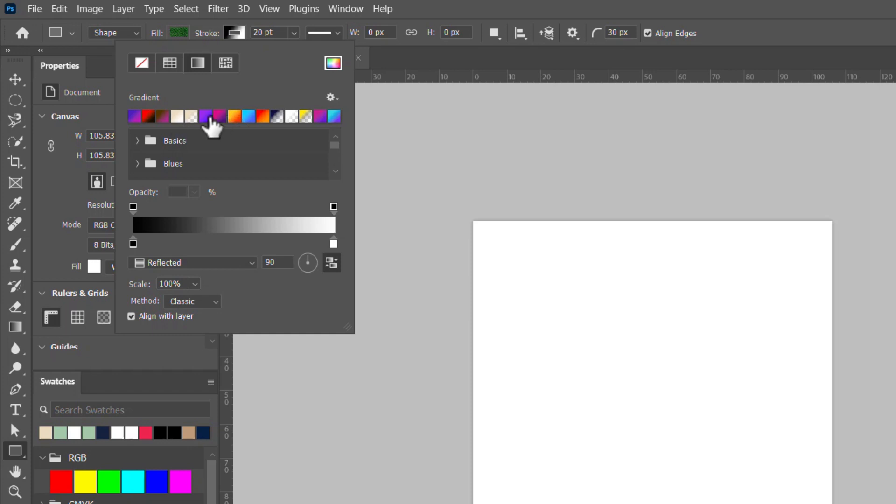
click(207, 117)
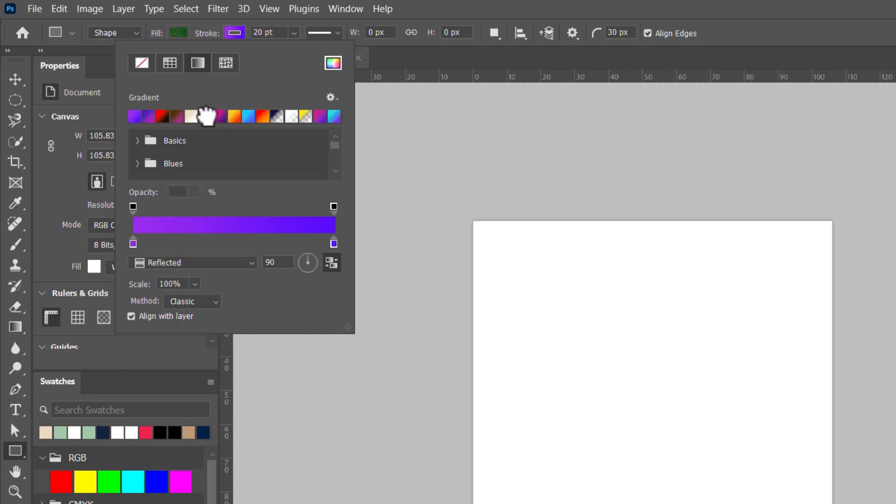
click(248, 25)
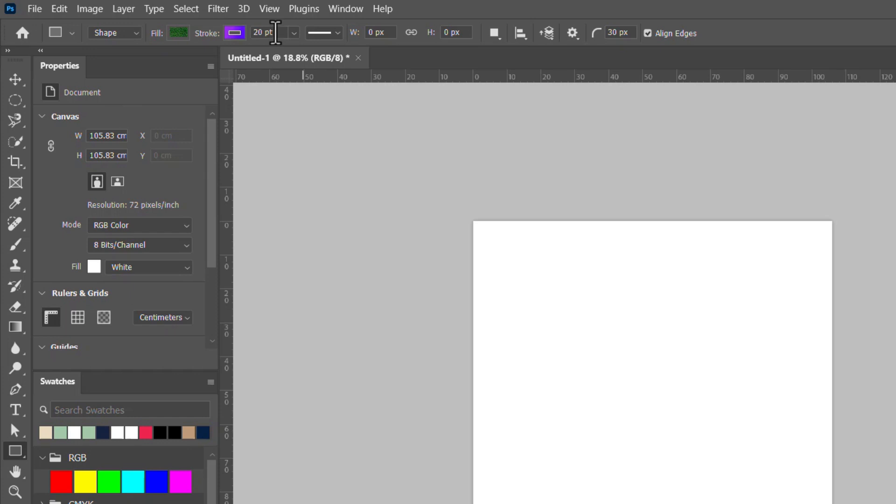
click(337, 34)
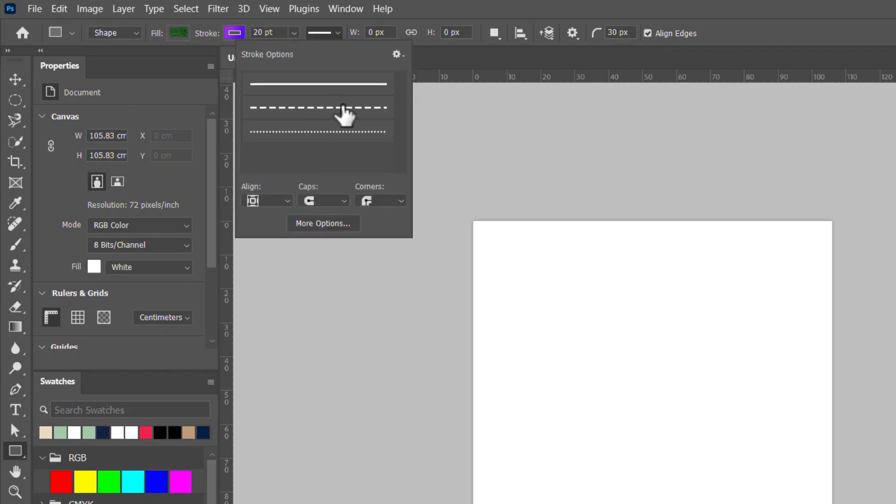
click(344, 109)
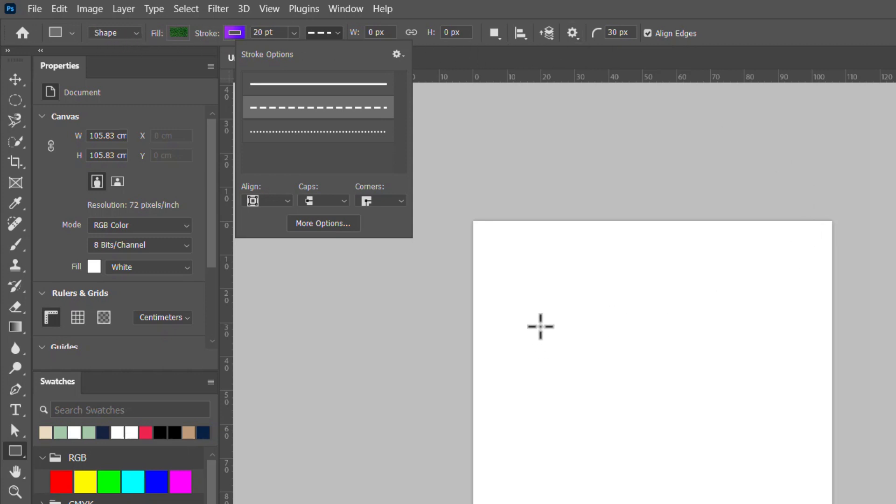
Draw a grass-filled rectangle about 39.55 by 32.35 cm on the canvas and deselect it
mouse_move(534, 326)
mouse_down()
mouse_move(666, 379)
mouse_move(667, 432)
mouse_up()
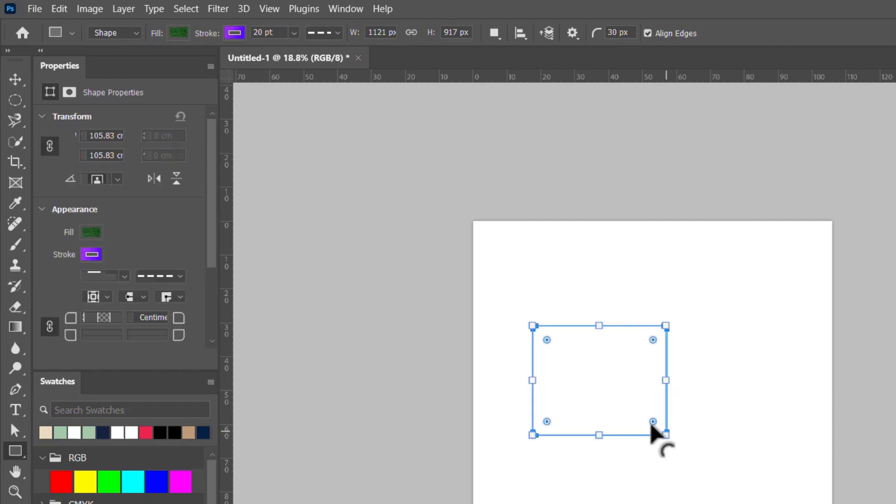
key(v)
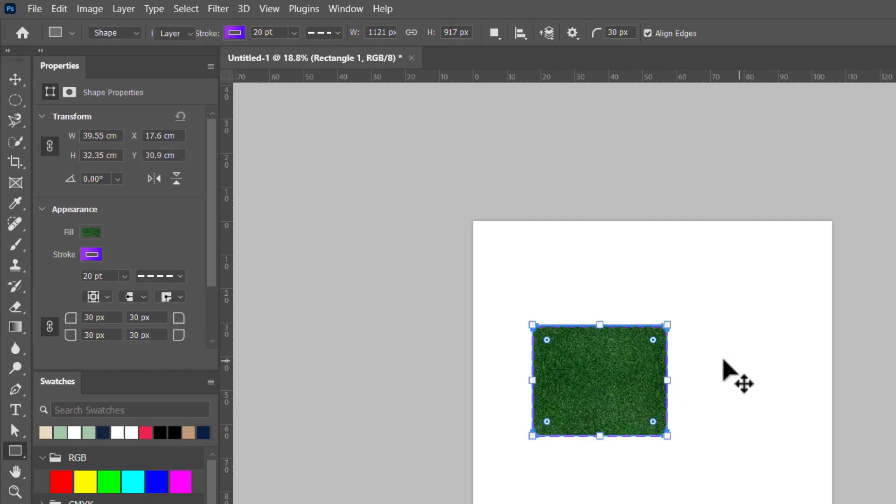
click(722, 359)
scroll(669, 346, up, 5)
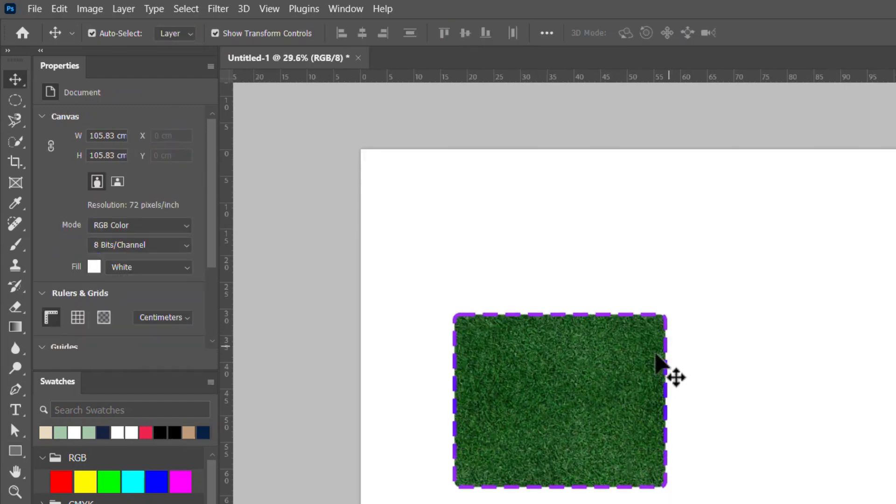
scroll(590, 364, down, 3)
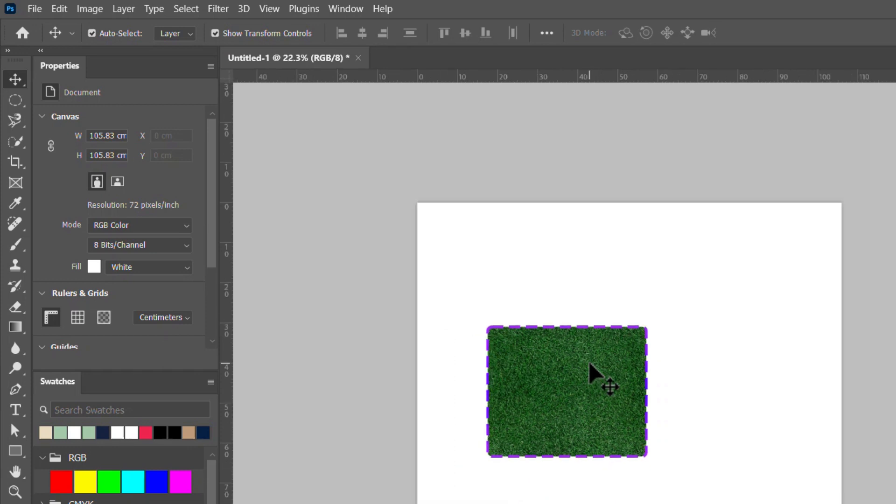
Save the current Rectangle tool settings as a new tool preset named Rectangle Tool 1, with color included
click(15, 451)
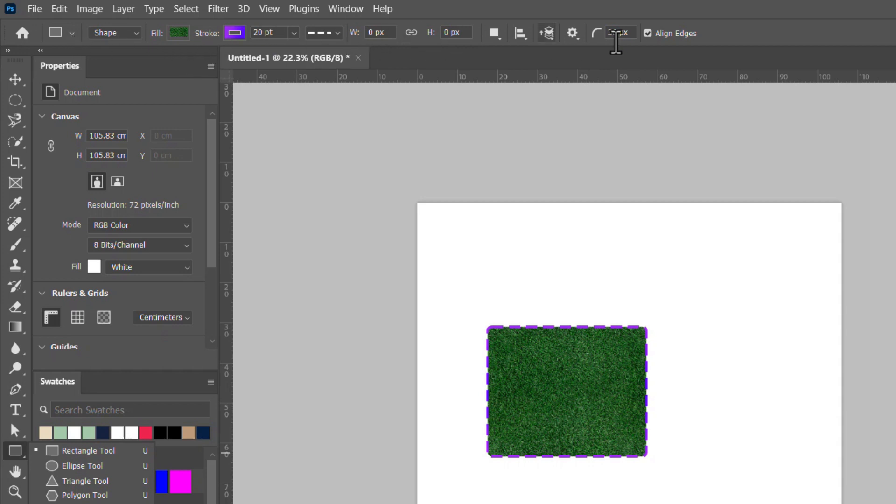
click(72, 33)
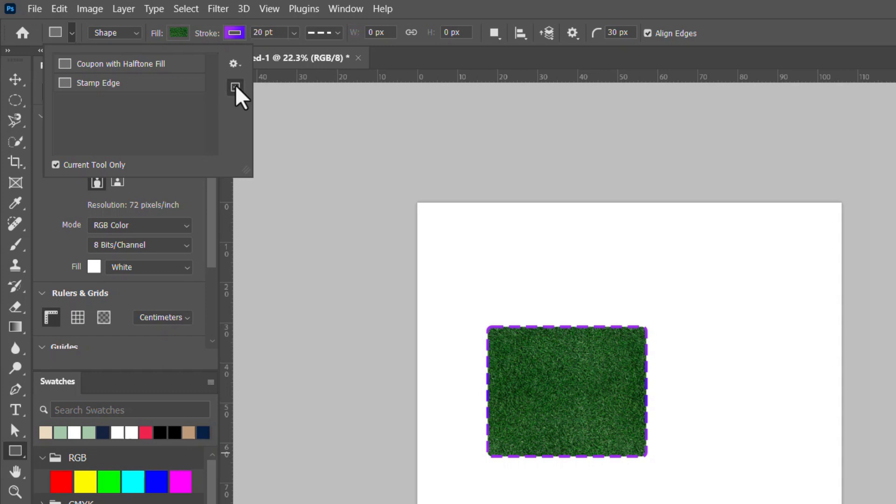
click(235, 88)
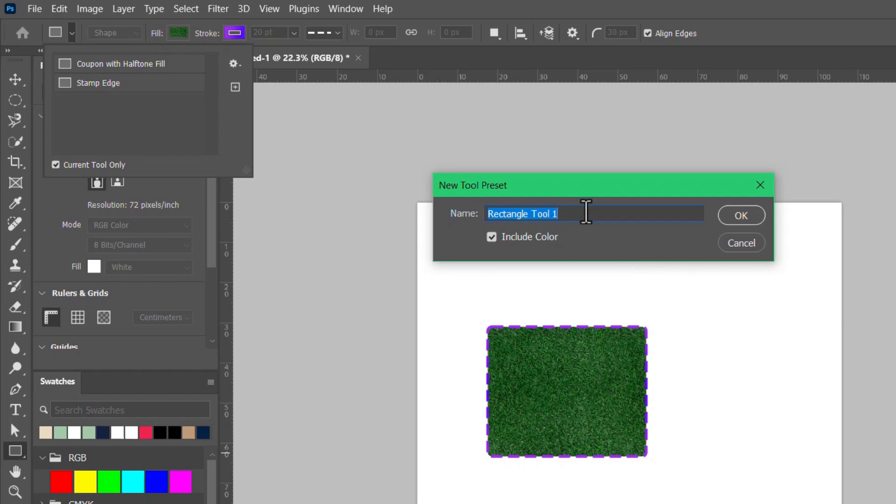
click(587, 212)
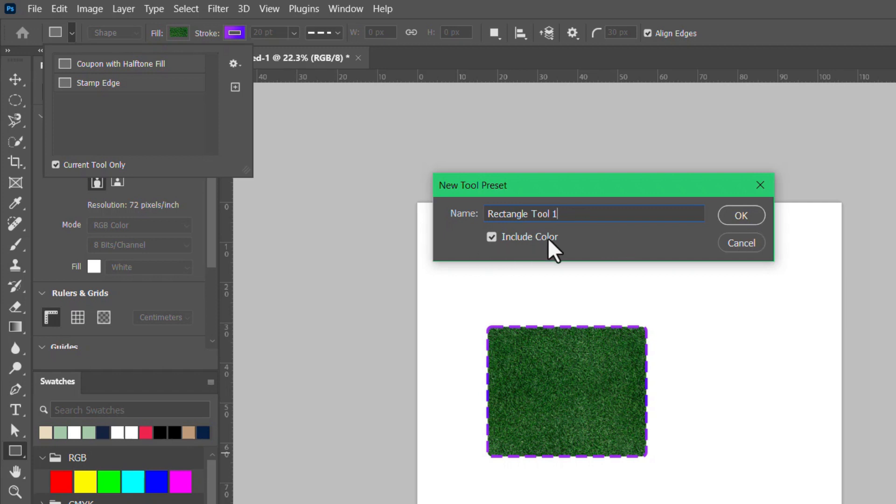
click(739, 224)
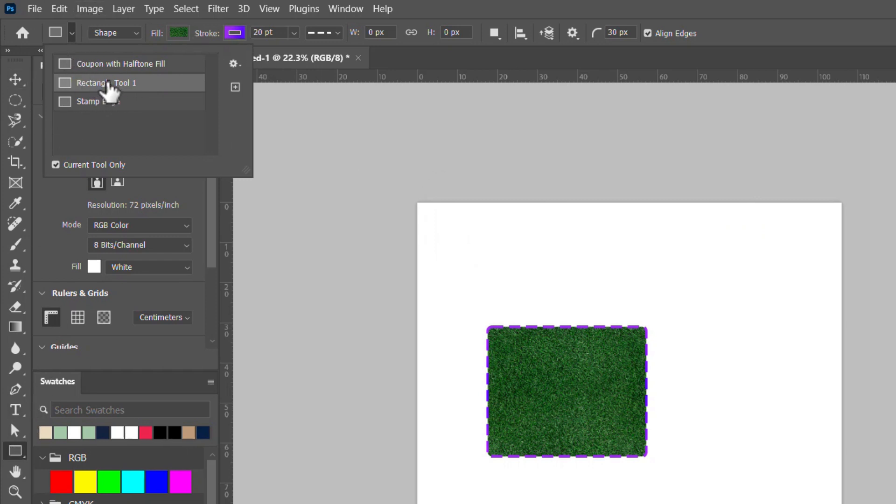
Switch the Rectangle tool through the Stamp Edge, Rectangle Tool 1 and Coupon with Halftone Fill presets
click(103, 103)
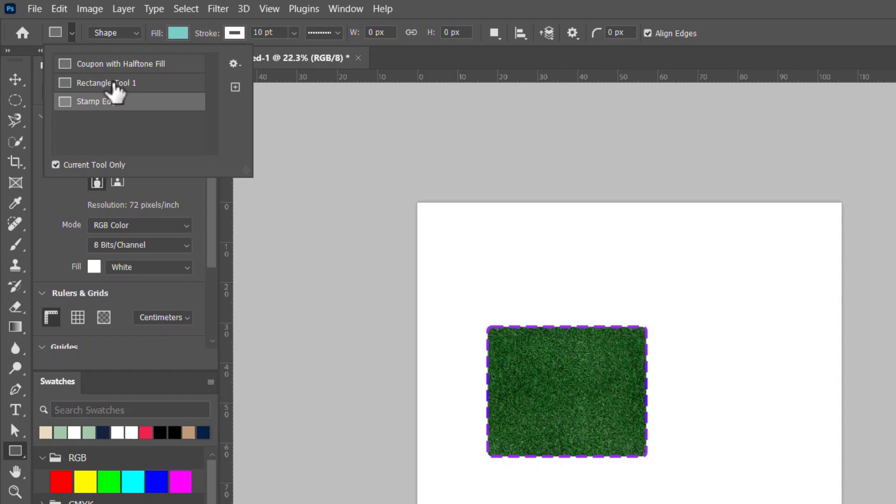
click(114, 86)
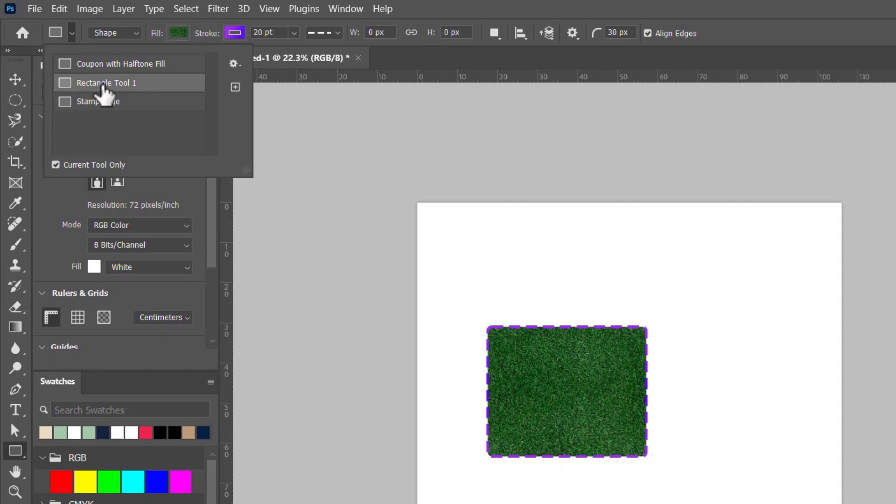
click(118, 63)
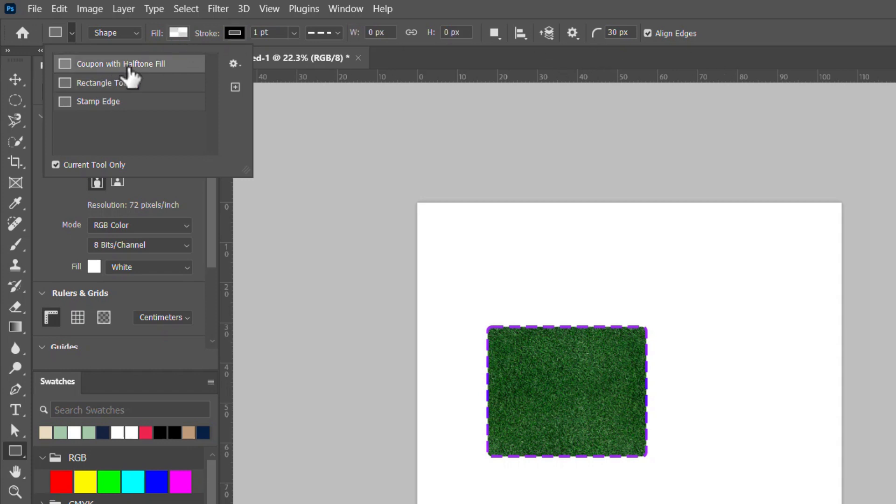
drag(127, 69, 202, 116)
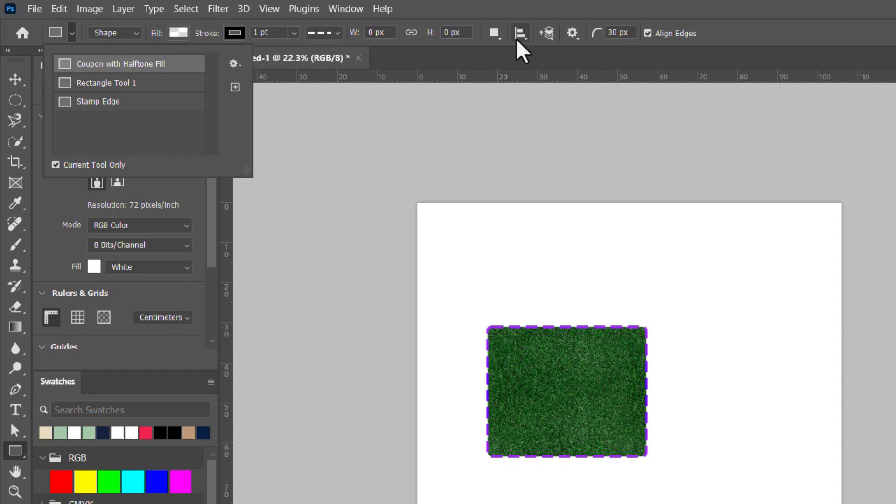
Draw a star in the canvas's upper-right area using the Polygon tool's 5 Point White Star preset
click(22, 456)
right_click(22, 454)
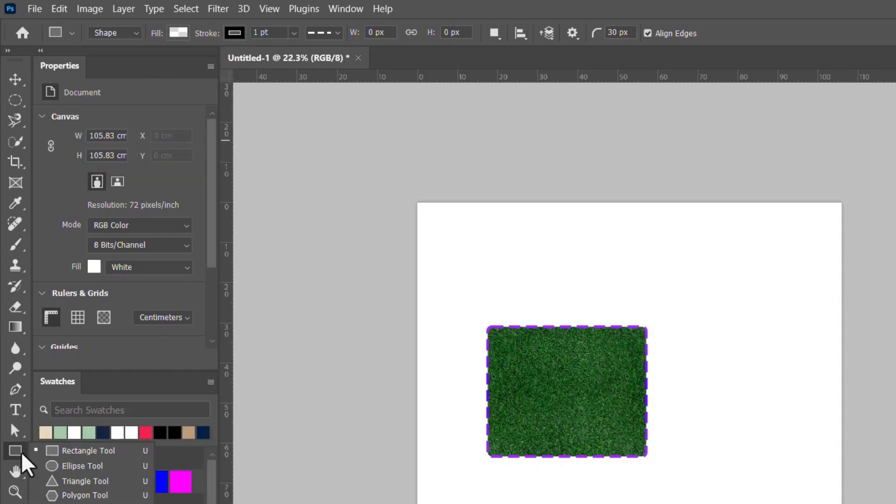
click(106, 498)
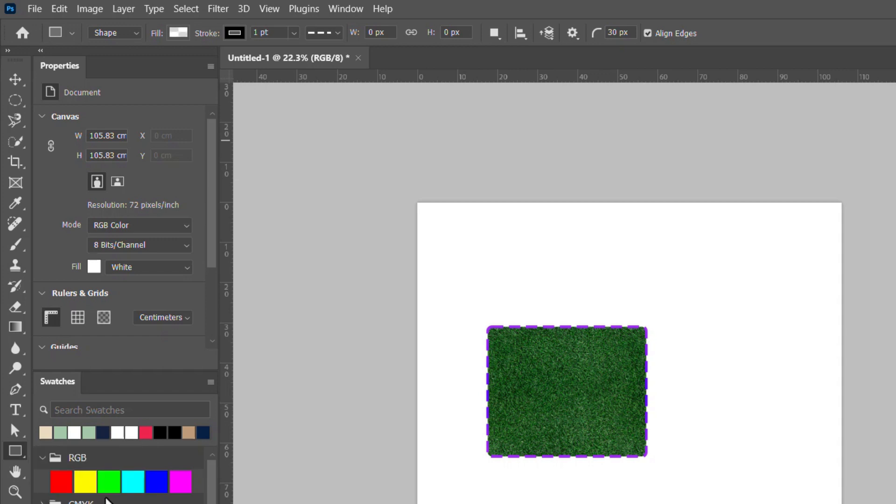
click(71, 34)
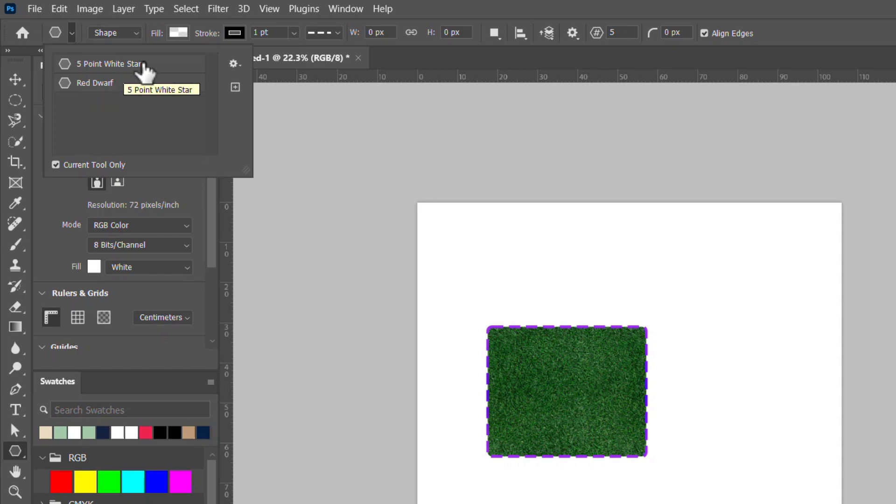
click(136, 66)
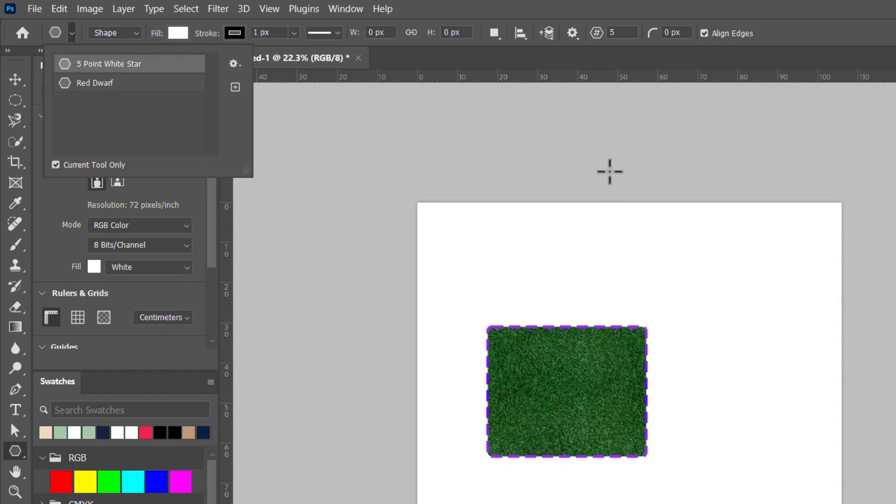
drag(674, 255, 809, 395)
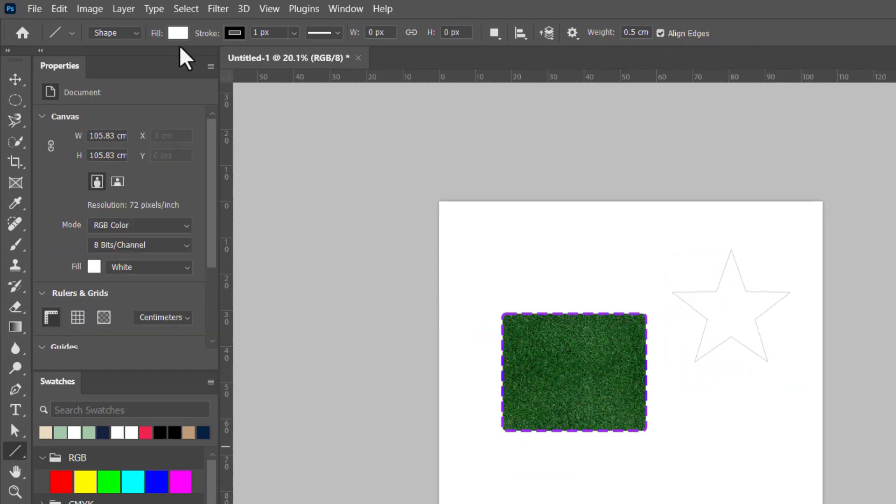
Draw a nearly horizontal arrow about 28.58 cm long below the grass rectangle using the Line tool's 0.5 cm Black Arrow preset, and deselect it
click(72, 34)
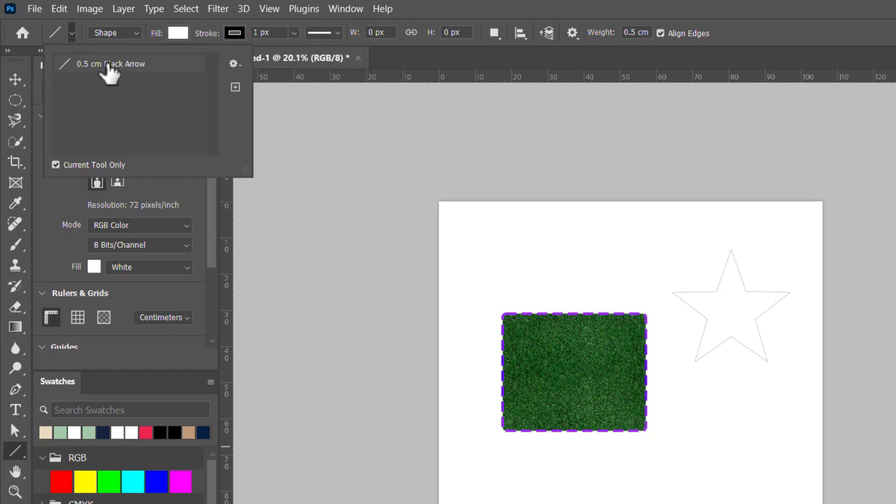
click(96, 64)
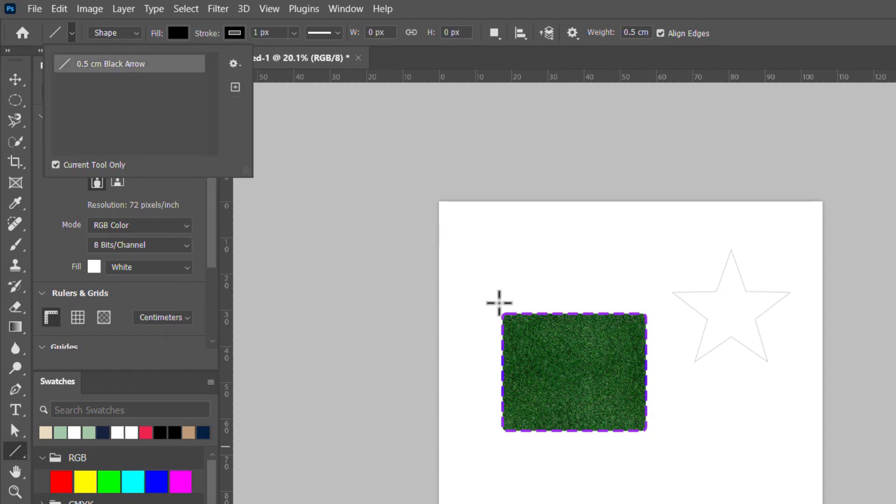
drag(522, 494, 626, 495)
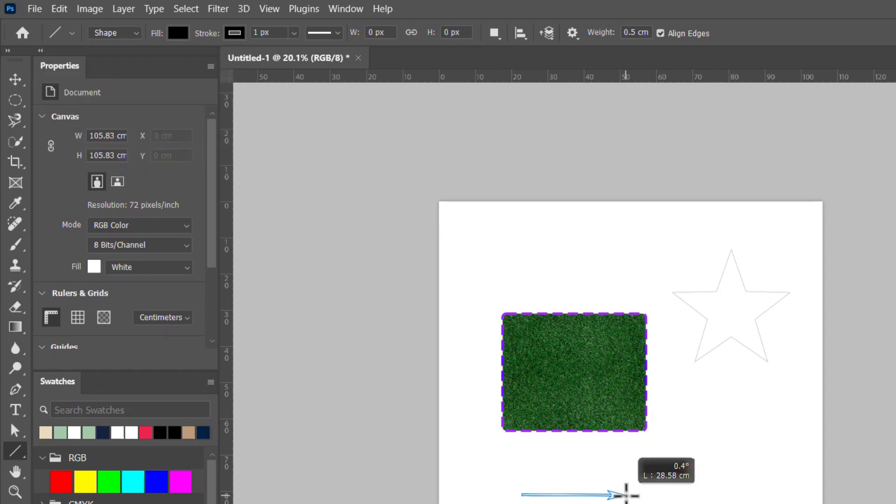
drag(504, 399, 500, 395)
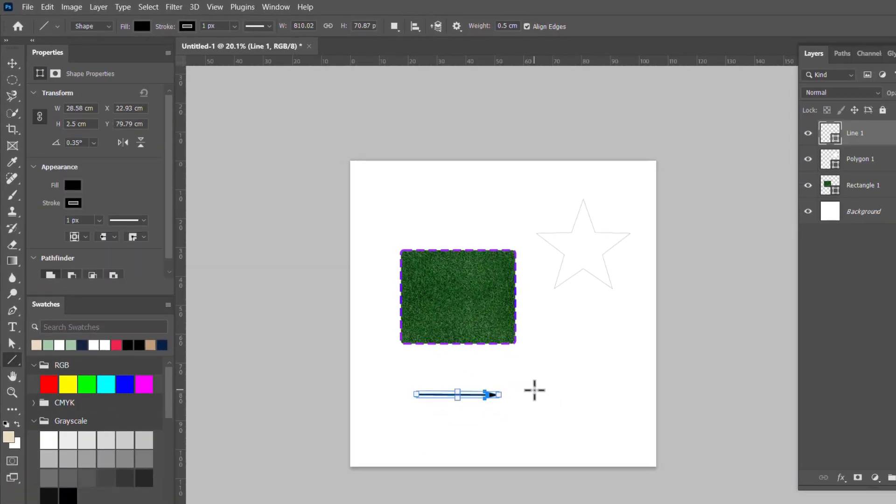
key(v)
click(539, 381)
scroll(476, 400, up, 6)
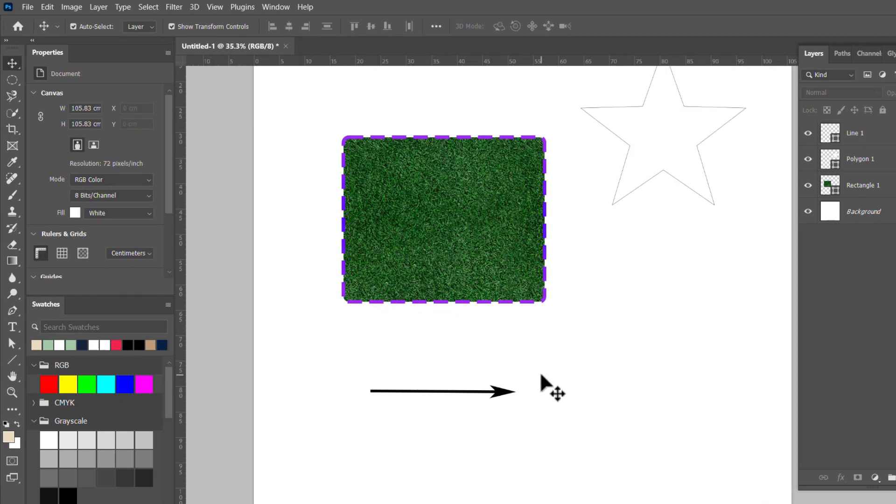
scroll(550, 388, down, 7)
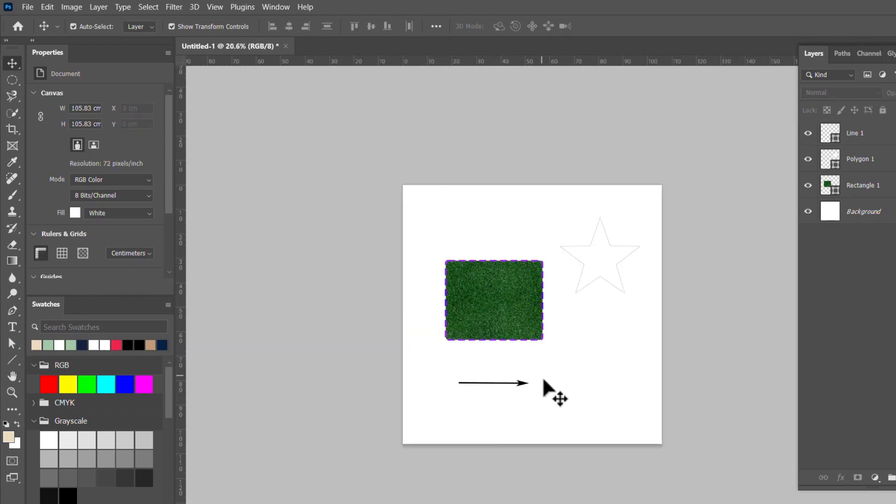
Switch to the Custom Shape tool and review its Wild Animals, Leaf Trees, Boats and Flowers shapes and the library's display and import options
click(13, 361)
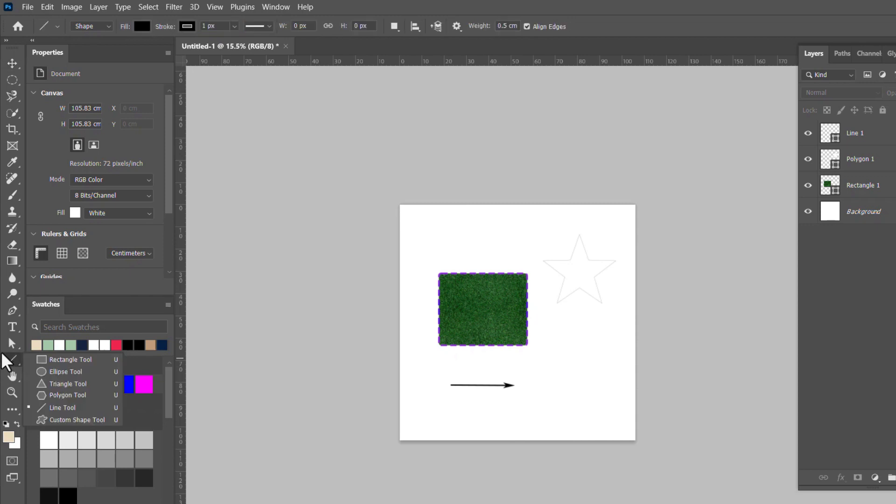
click(71, 420)
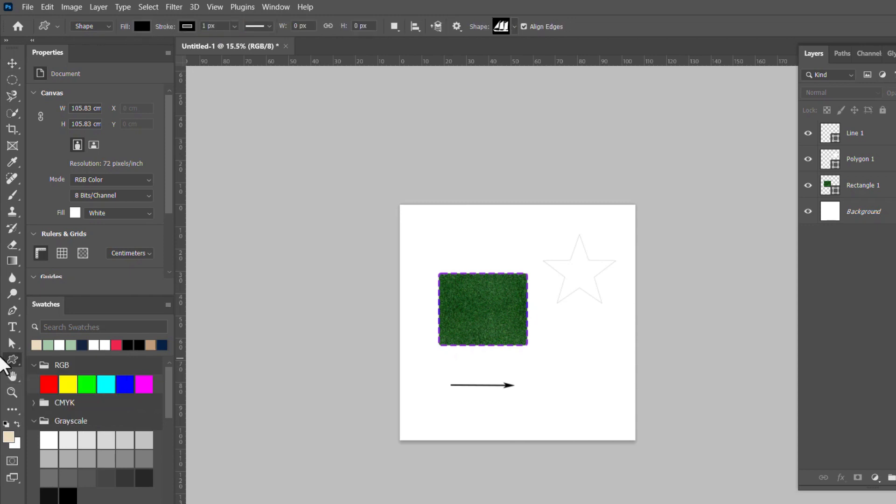
click(514, 28)
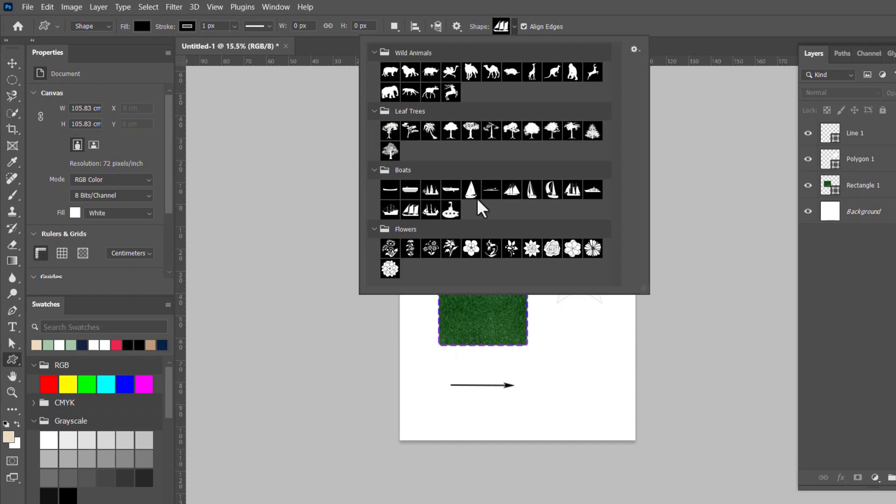
scroll(478, 200, down, 3)
scroll(476, 171, up, 4)
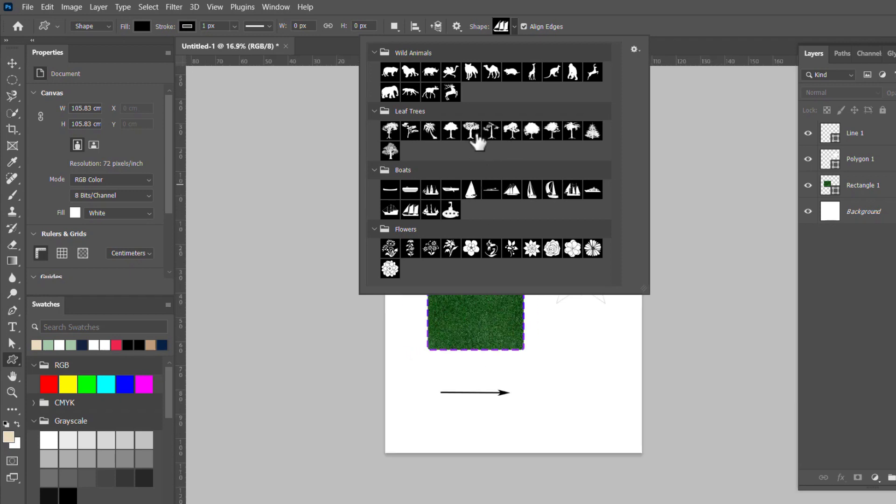
click(634, 49)
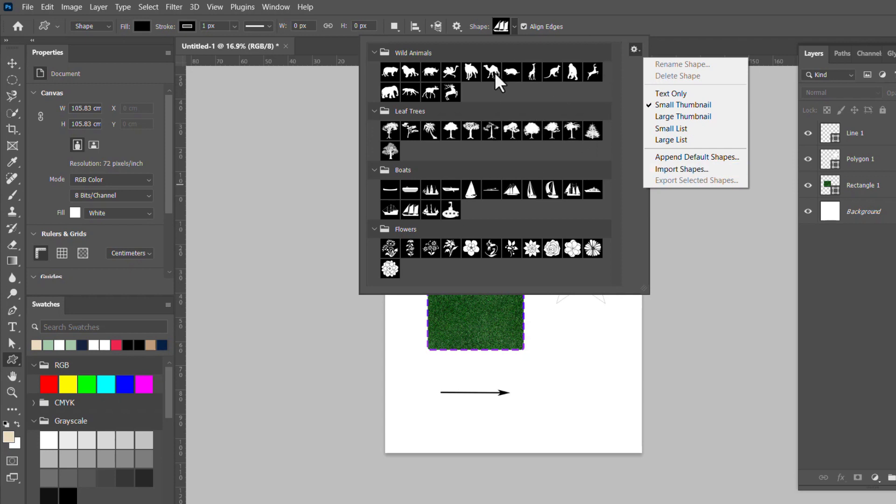
click(432, 255)
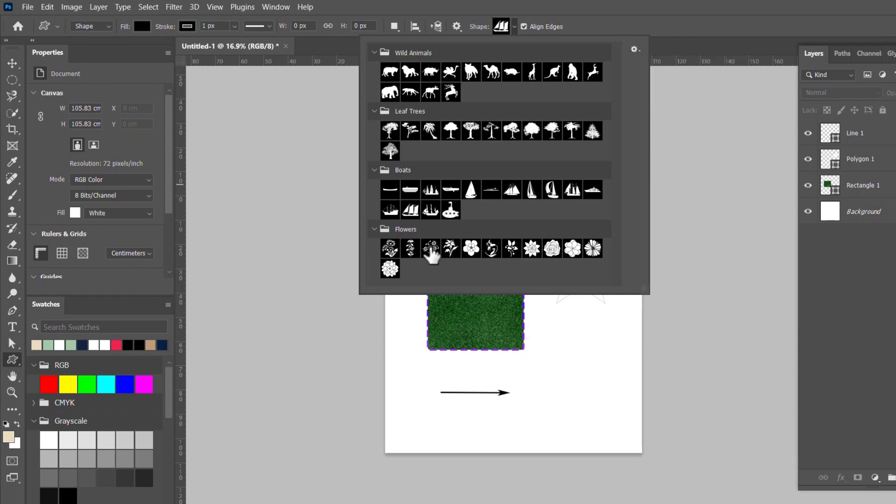
Draw the third shape of the Flowers group below the star, about 28.4 cm wide and 25.3 cm high
click(432, 252)
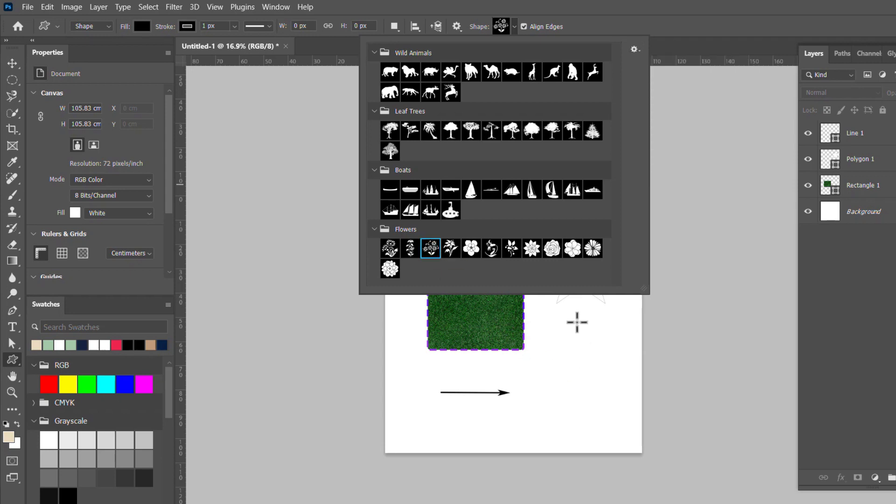
drag(567, 338, 636, 467)
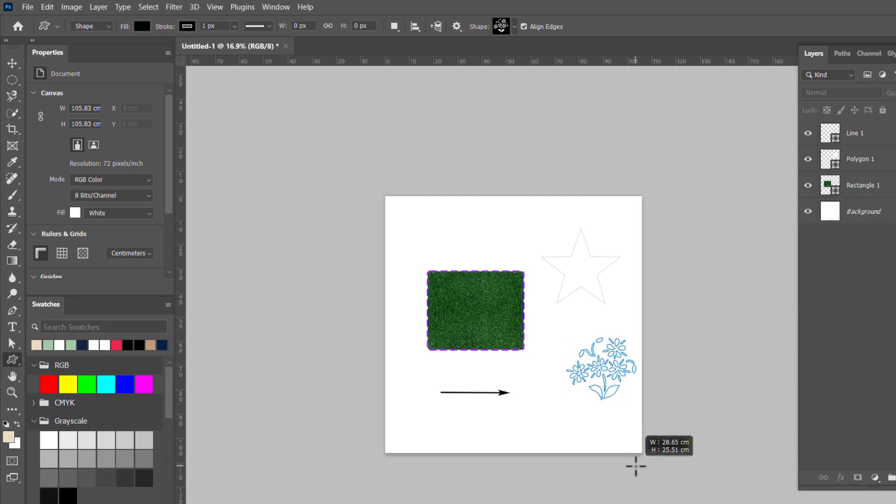
drag(635, 467, 634, 428)
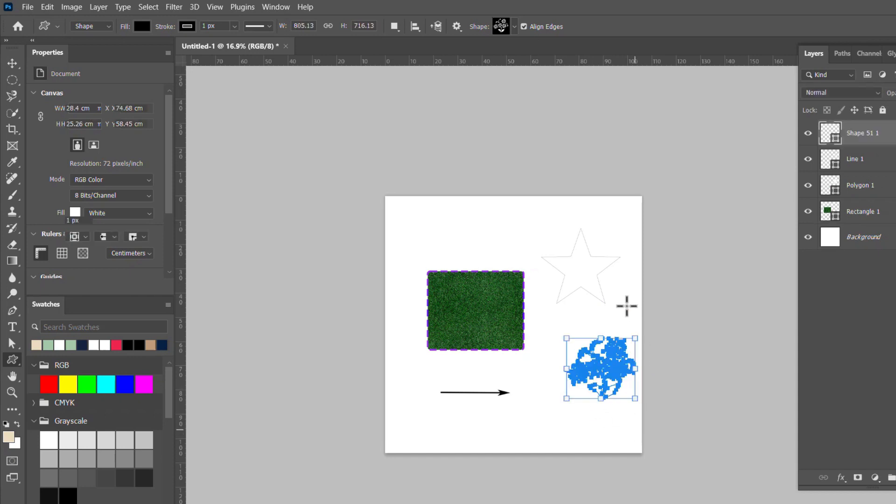
Move the flower shape down and to the left to about X 64.34 cm, Y 72.21 cm, and deselect it
click(9, 63)
click(652, 357)
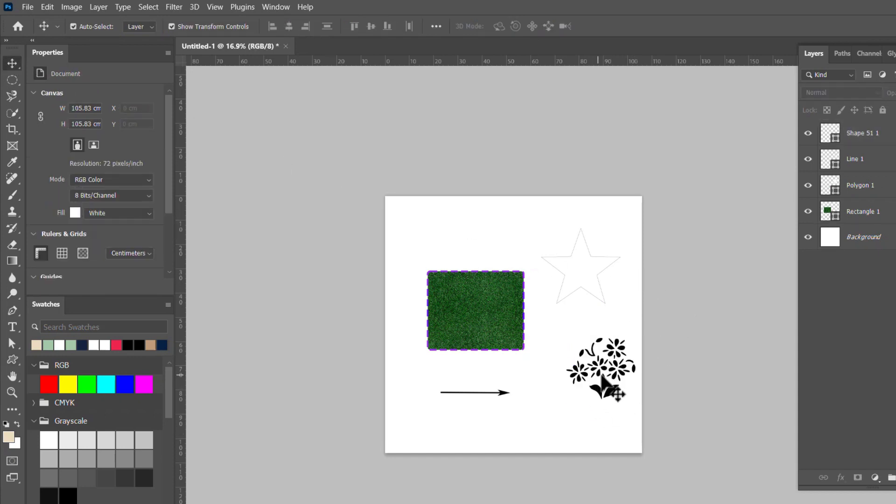
drag(607, 395, 582, 424)
click(623, 334)
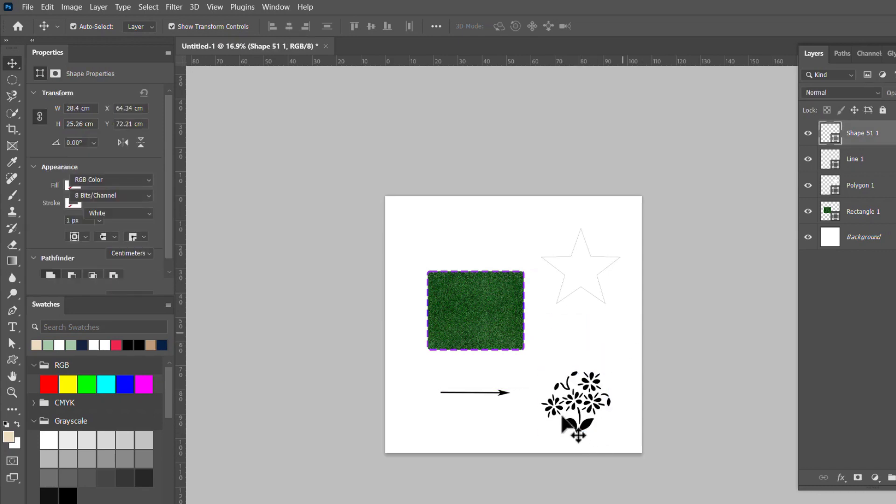
Fill the flower shape with the pinkish-red recent swatch and deselect it
scroll(595, 415, up, 7)
scroll(599, 395, up, 2)
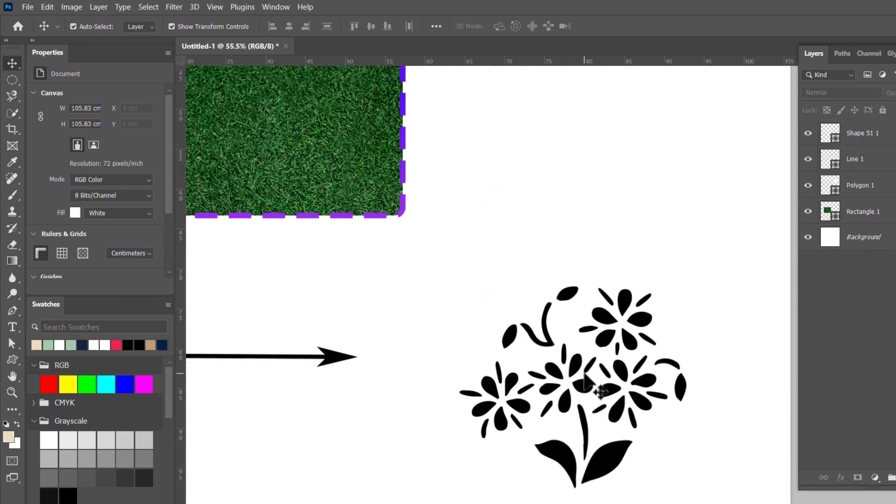
click(586, 373)
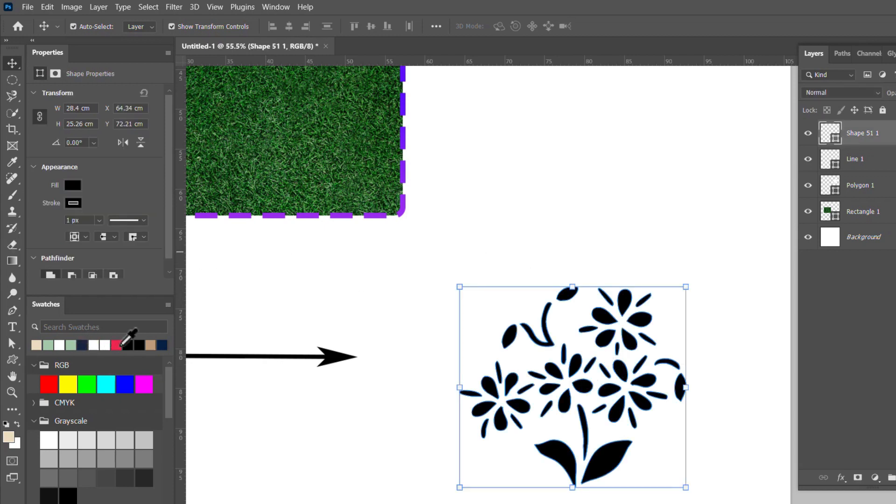
click(118, 346)
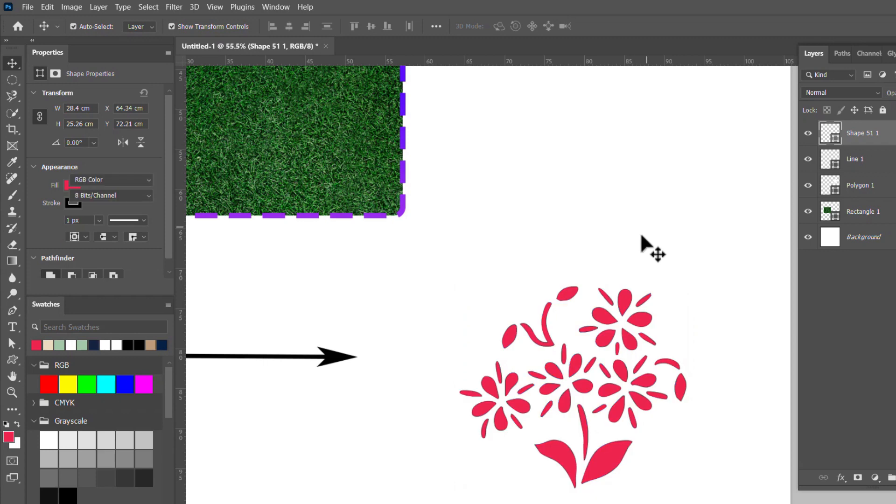
scroll(673, 406, down, 2)
scroll(669, 406, down, 6)
drag(646, 356, 602, 359)
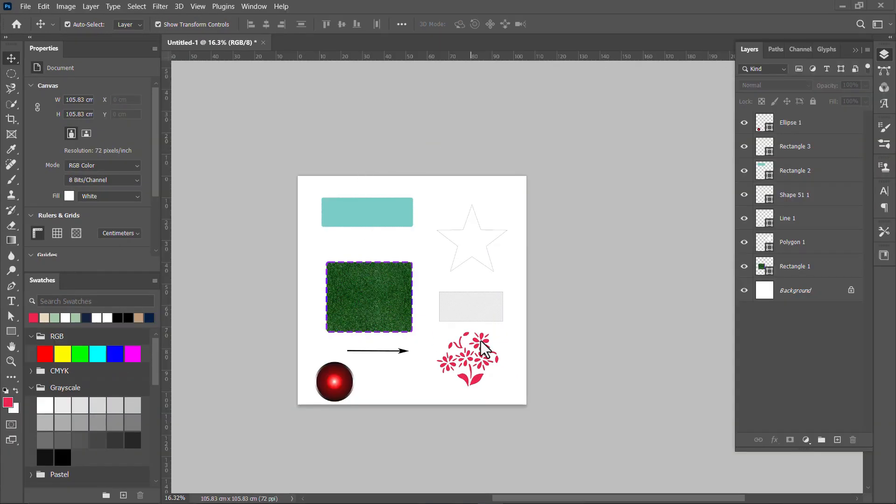
Apply the Ellipse tool's Computer Eye preset to the light gray rectangle above the flowers
scroll(436, 271, up, 2)
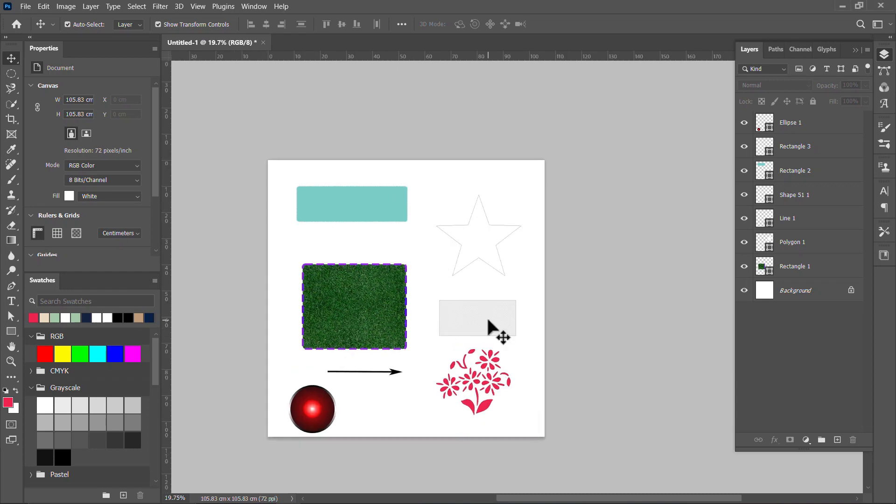
click(484, 330)
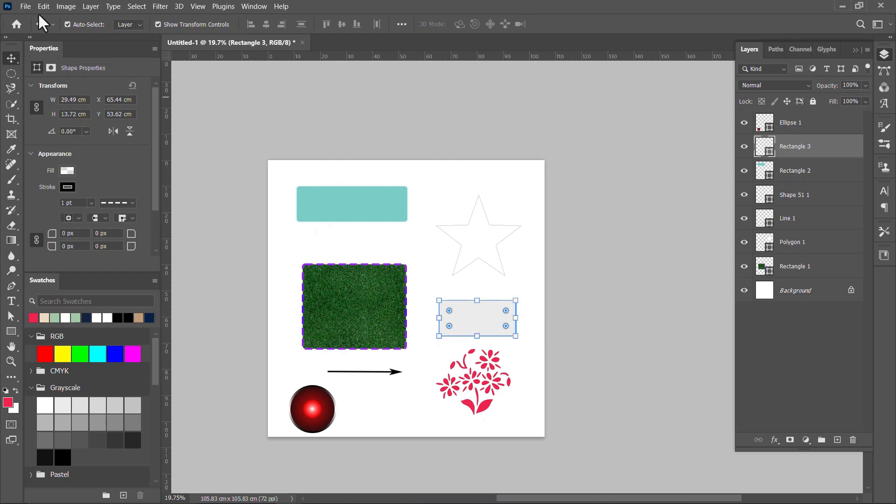
click(5, 328)
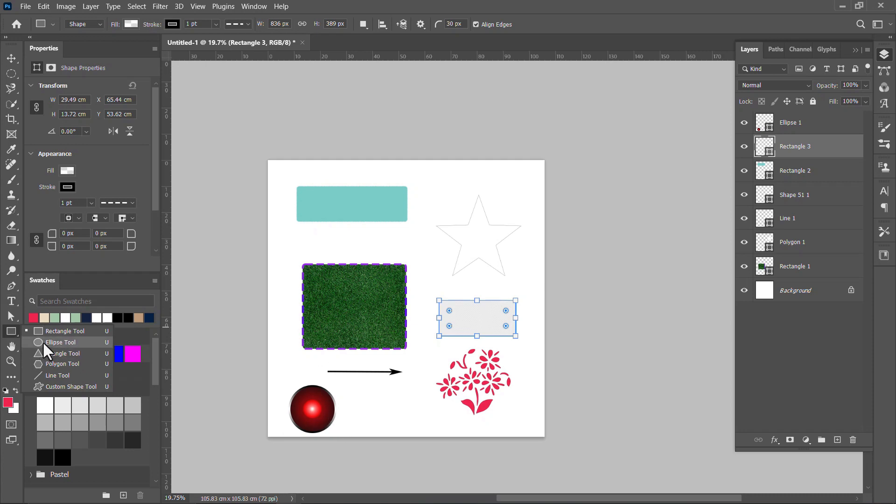
key(Escape)
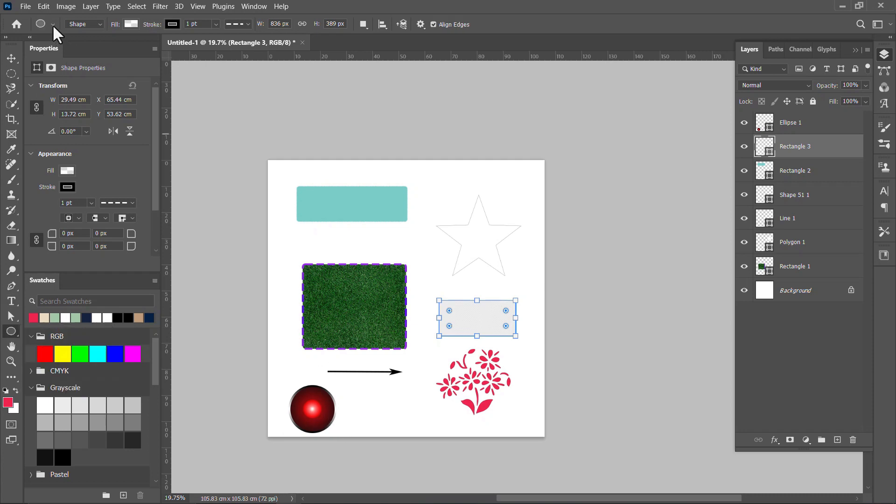
click(53, 24)
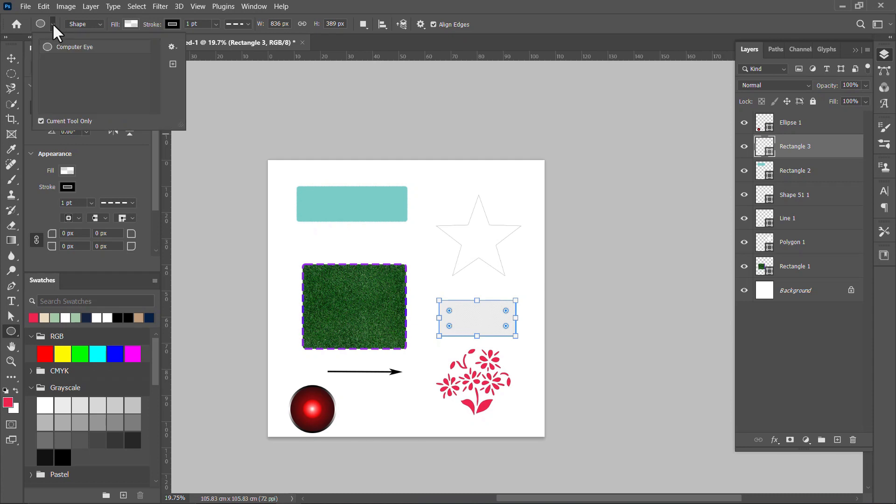
click(73, 48)
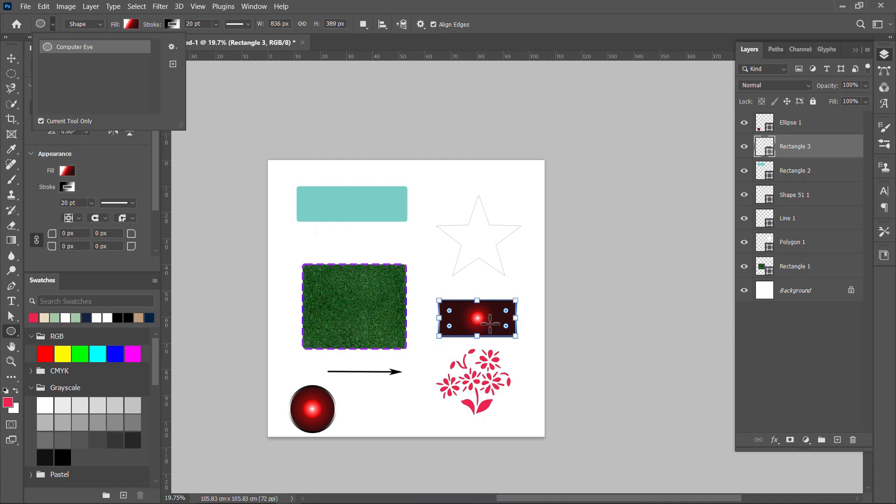